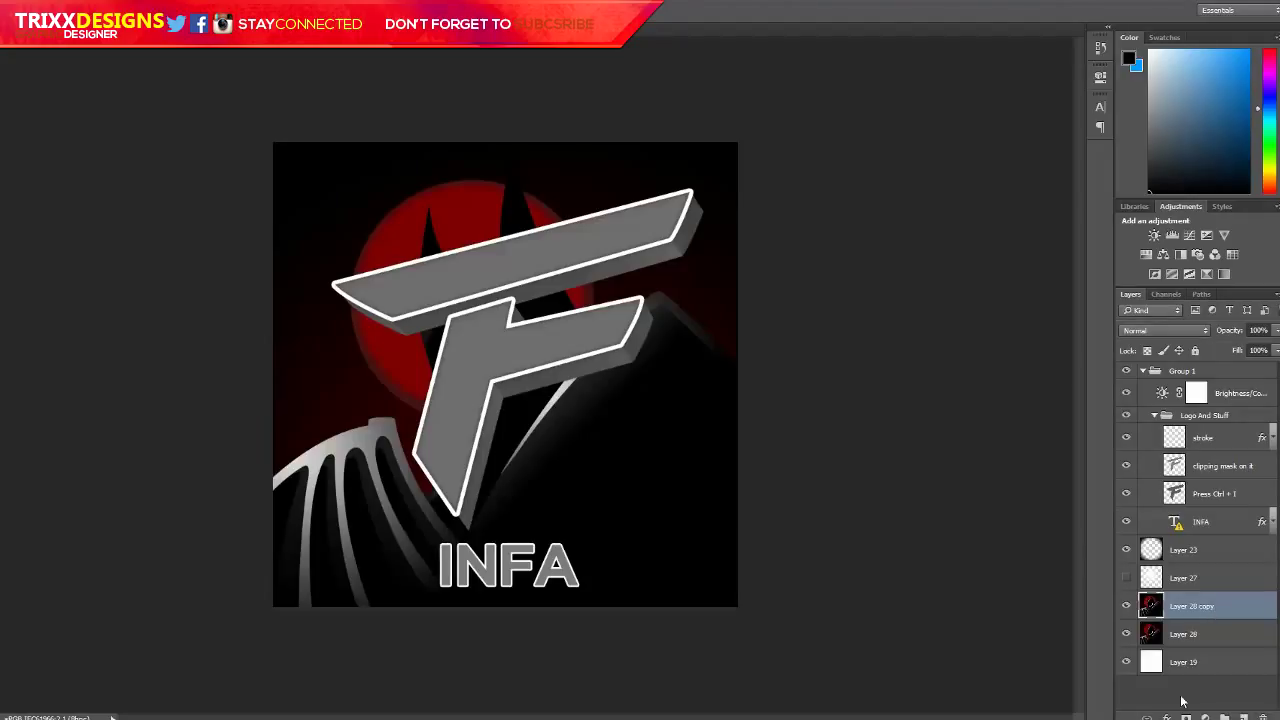
# Move the Layer 28 copy into the Logo And Stuff group, directly above the layer meant for the clipping mask
pyautogui.moveTo(1185, 606)
pyautogui.mouseDown()
pyautogui.moveTo(1145, 460)
pyautogui.moveTo(1140, 480)
pyautogui.mouseUp()
pyautogui.click(1126, 466)
pyautogui.click(1127, 494)
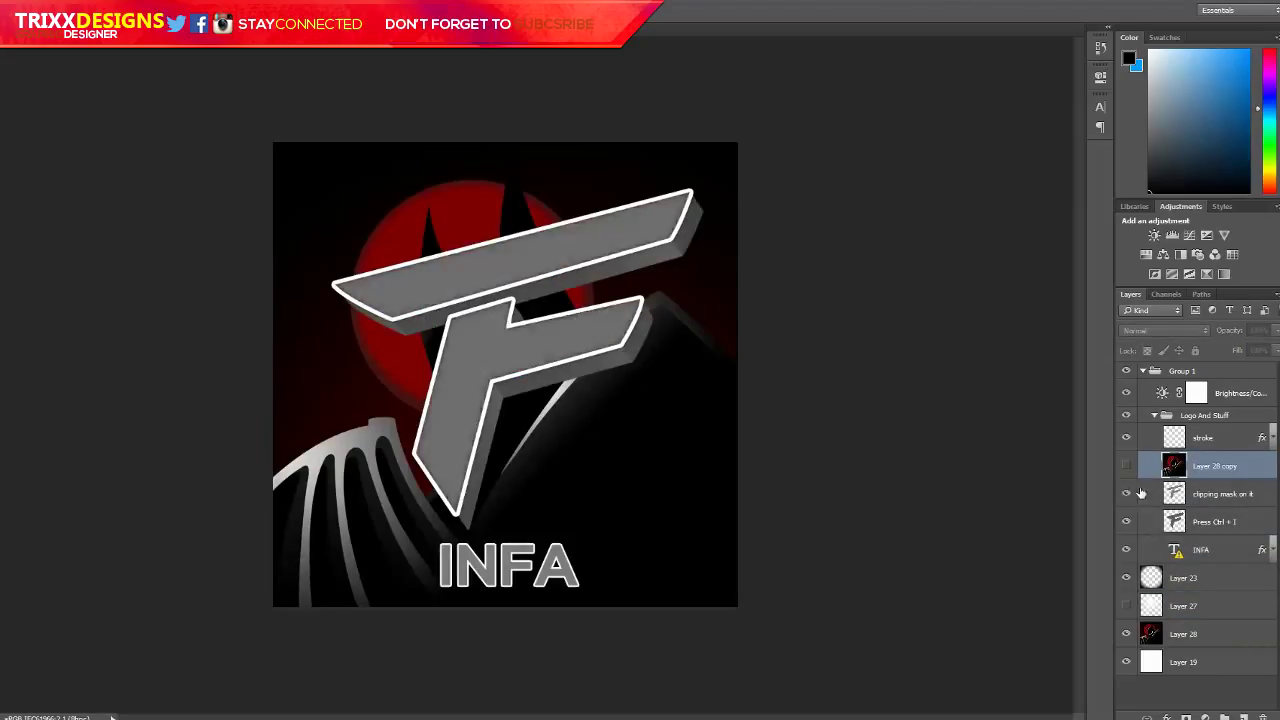
pyautogui.click(1190, 494)
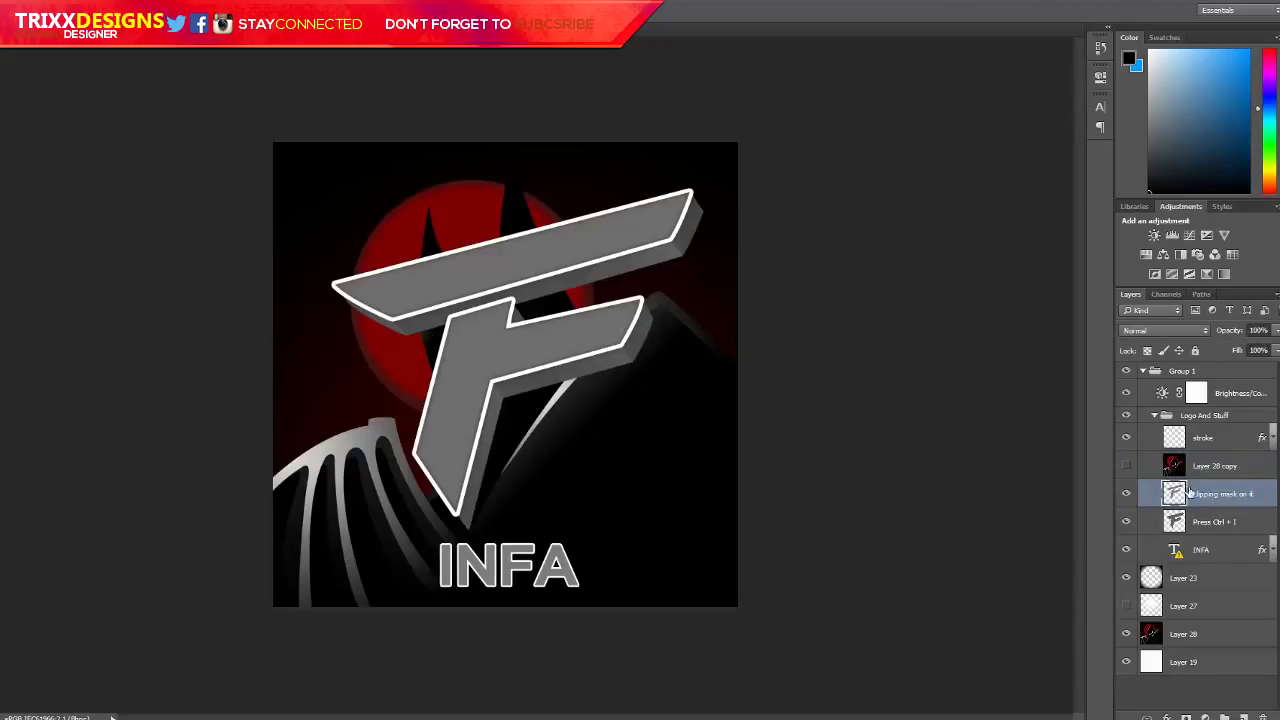
pyautogui.click(1126, 465)
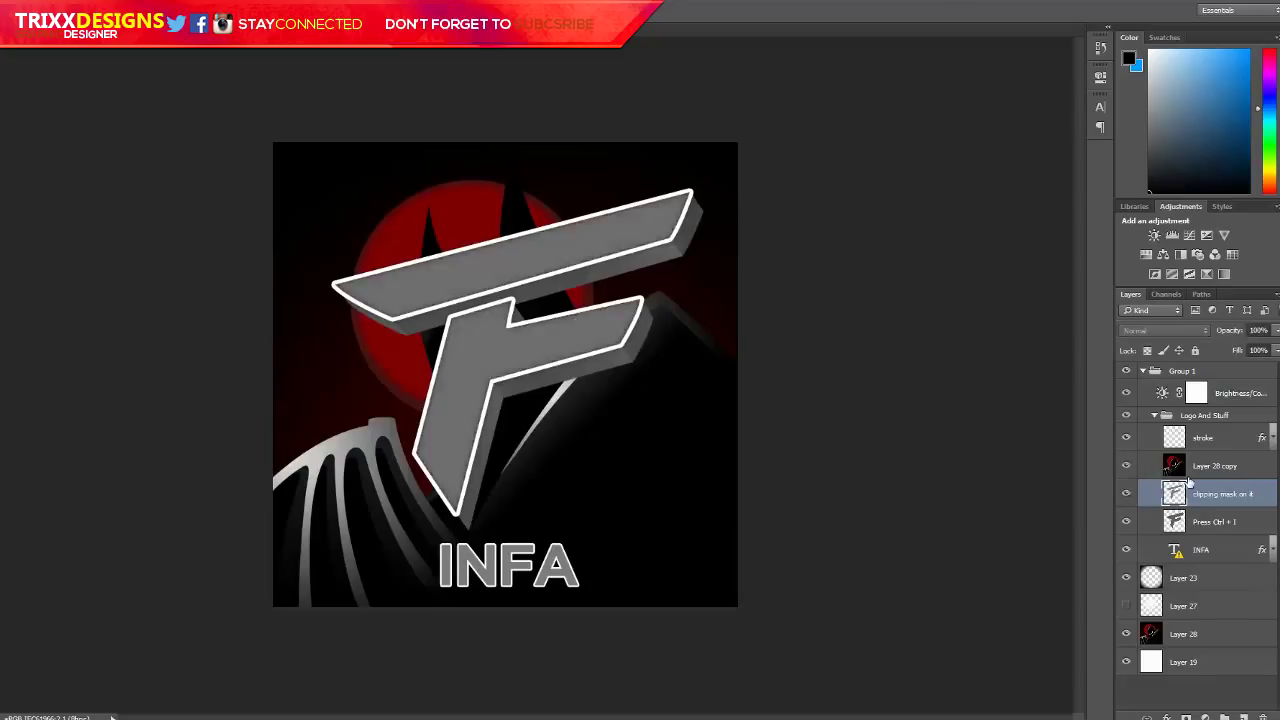
# Clip the Layer 28 copy to the logo face layer beneath it with a clipping mask
pyautogui.click(1238, 472)
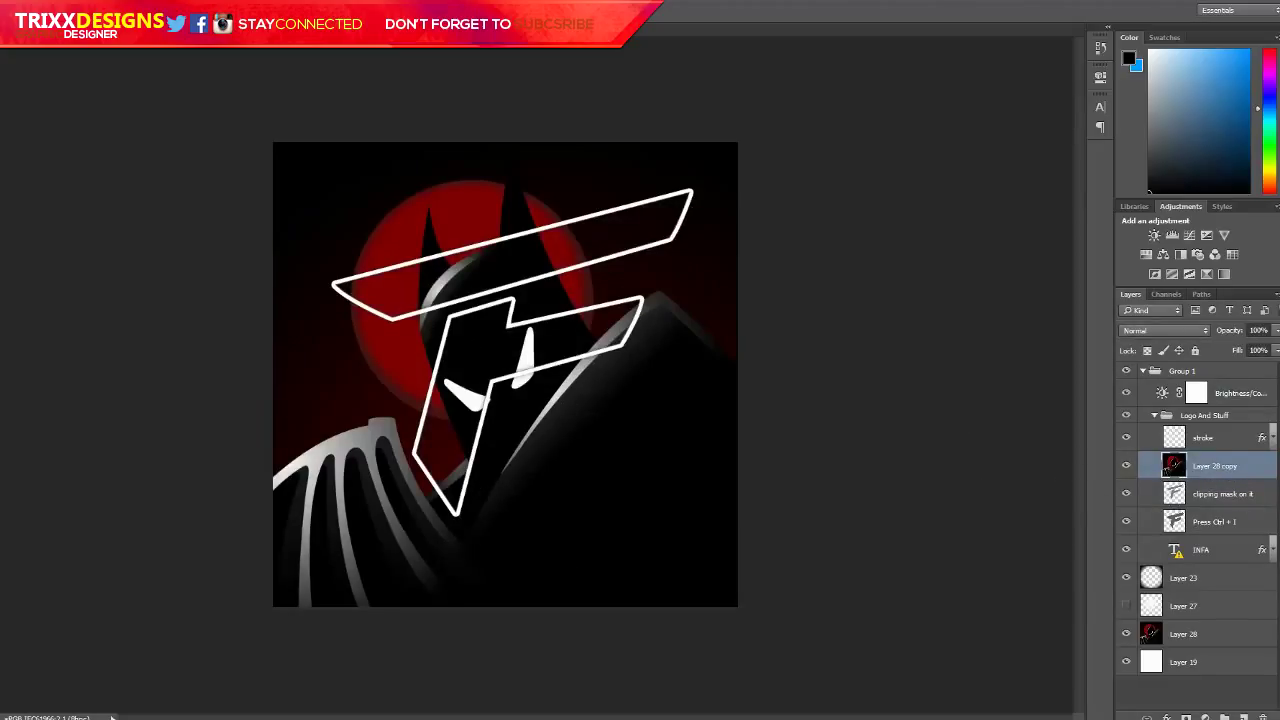
pyautogui.click(40, 5)
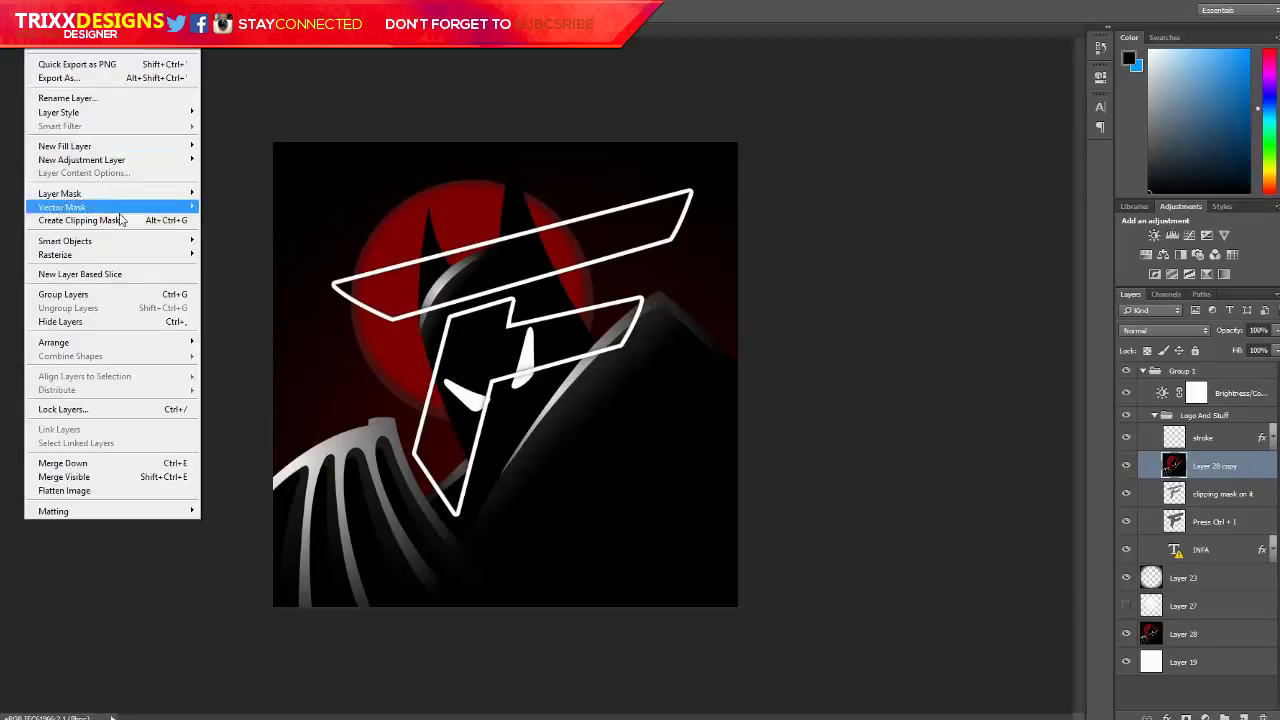
pyautogui.click(480, 322)
pyautogui.hotkey('ctrl', 'alt', 'g')
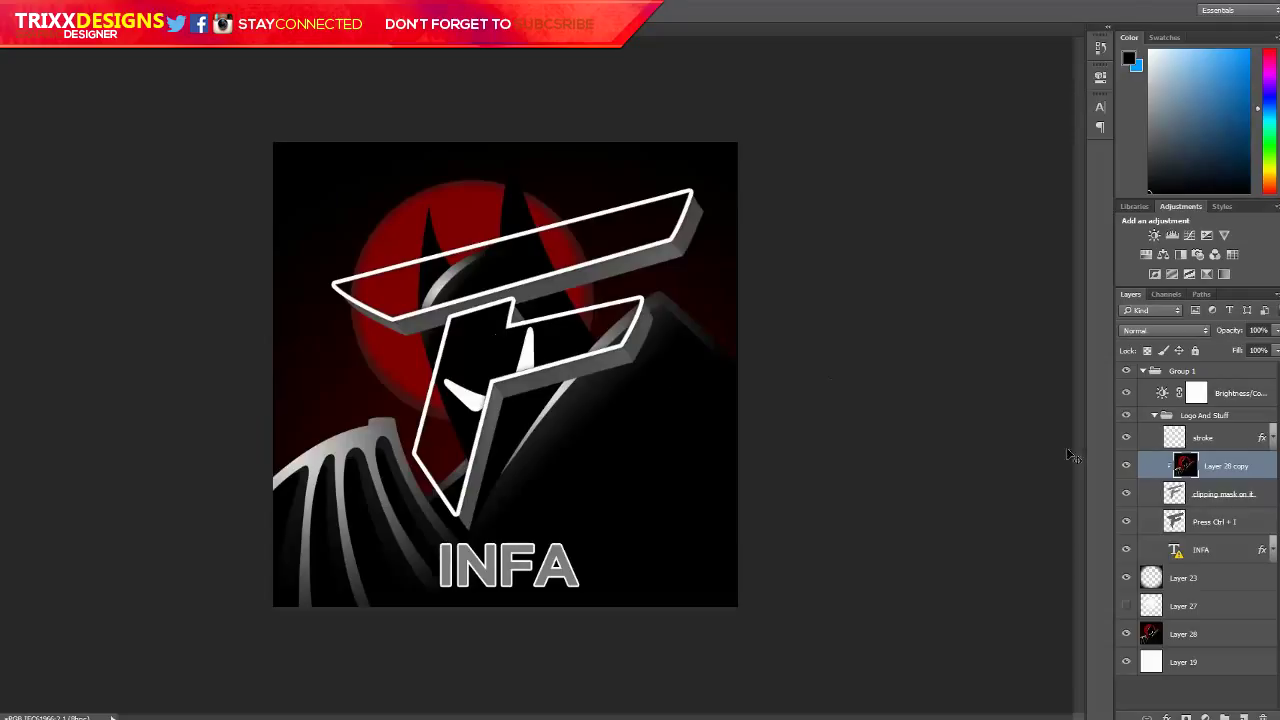
# Duplicate Layer 28 again and place the new copy above the stroke layer in the Logo And Stuff group
pyautogui.click(1146, 636)
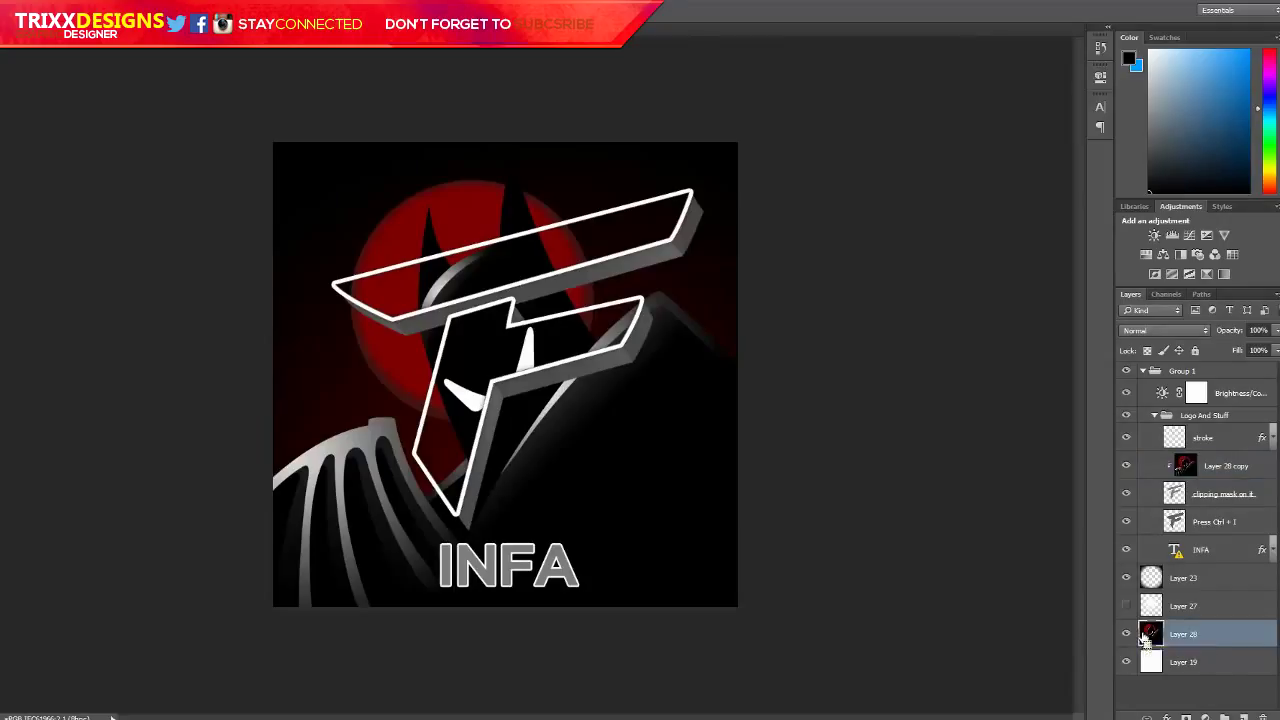
pyautogui.hotkey('ctrl', 'j')
pyautogui.moveTo(1185, 638); pyautogui.dragTo(1158, 438)
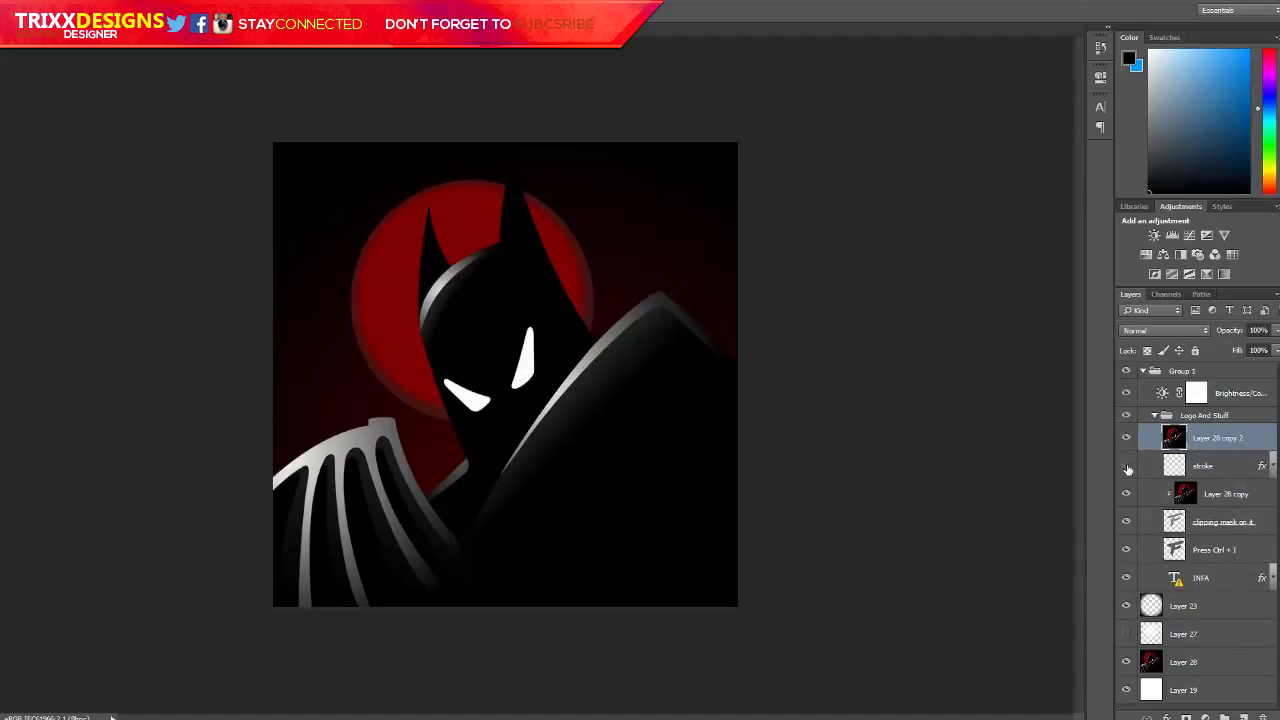
pyautogui.click(1126, 437)
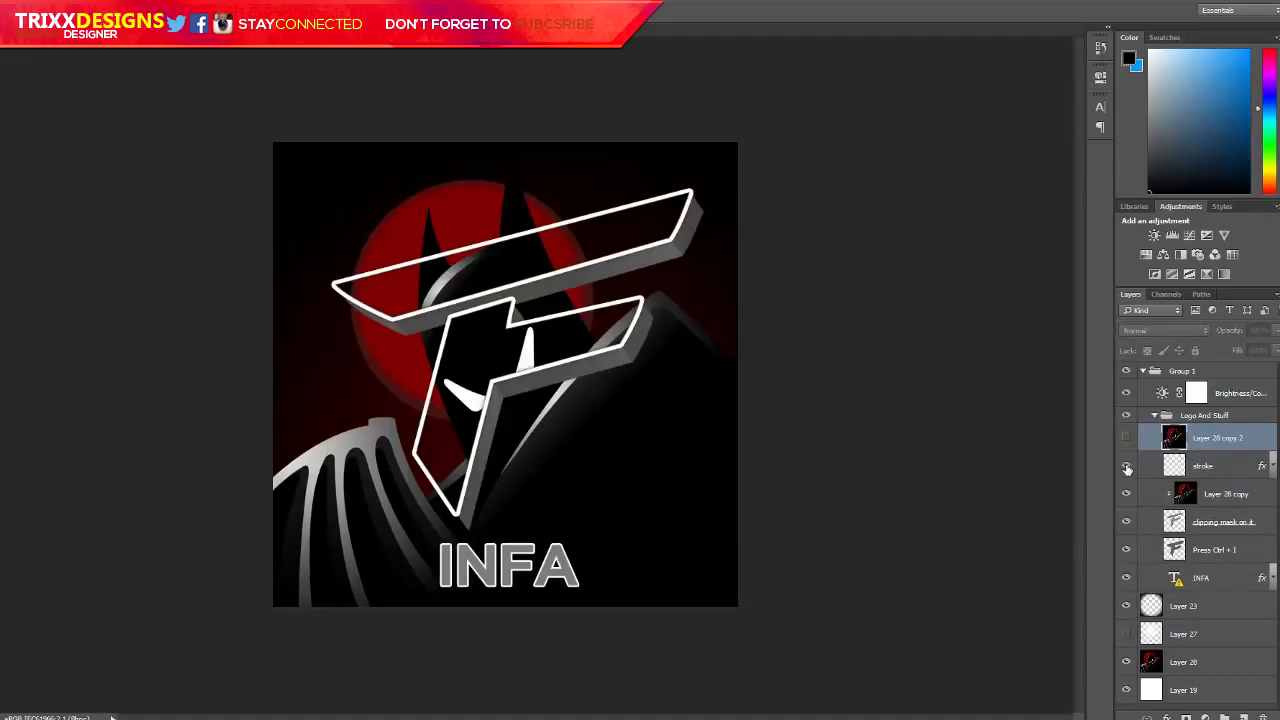
pyautogui.click(1126, 437)
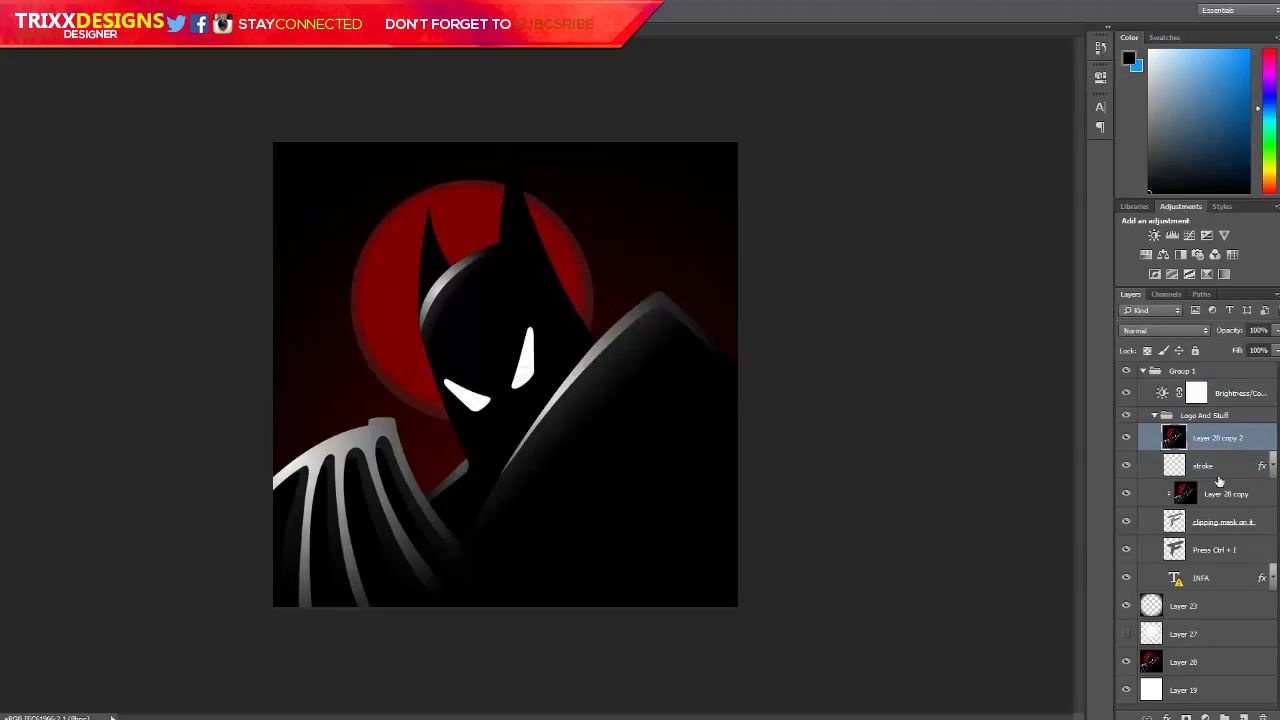
# Lower the opacity of Layer 28 copy 2 to 55%
pyautogui.click(1275, 330)
pyautogui.moveTo(1277, 350); pyautogui.dragTo(1243, 350)
pyautogui.click(586, 293)
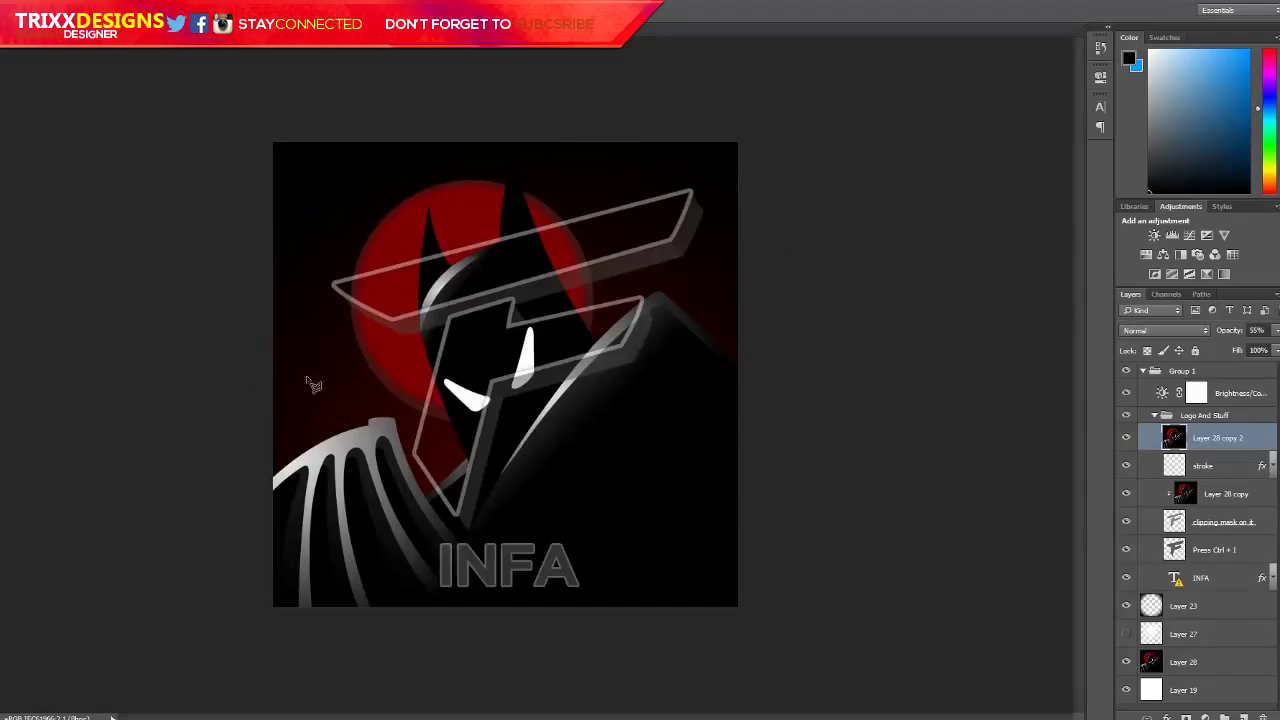
# Lasso everything below a diagonal line through the logo's upper bar and delete it from Layer 28 copy 2
pyautogui.moveTo(196, 344); pyautogui.dragTo(755, 205)
pyautogui.click(800, 188)
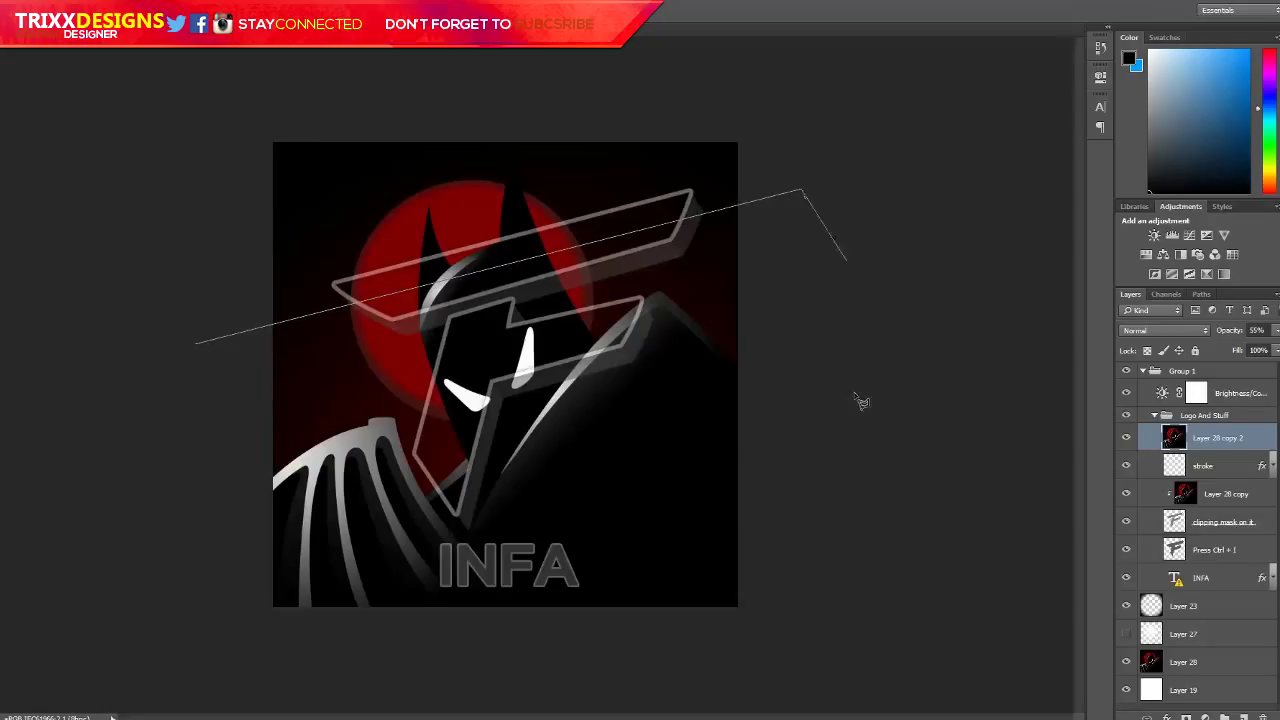
pyautogui.click(788, 633)
pyautogui.click(135, 642)
pyautogui.click(196, 344)
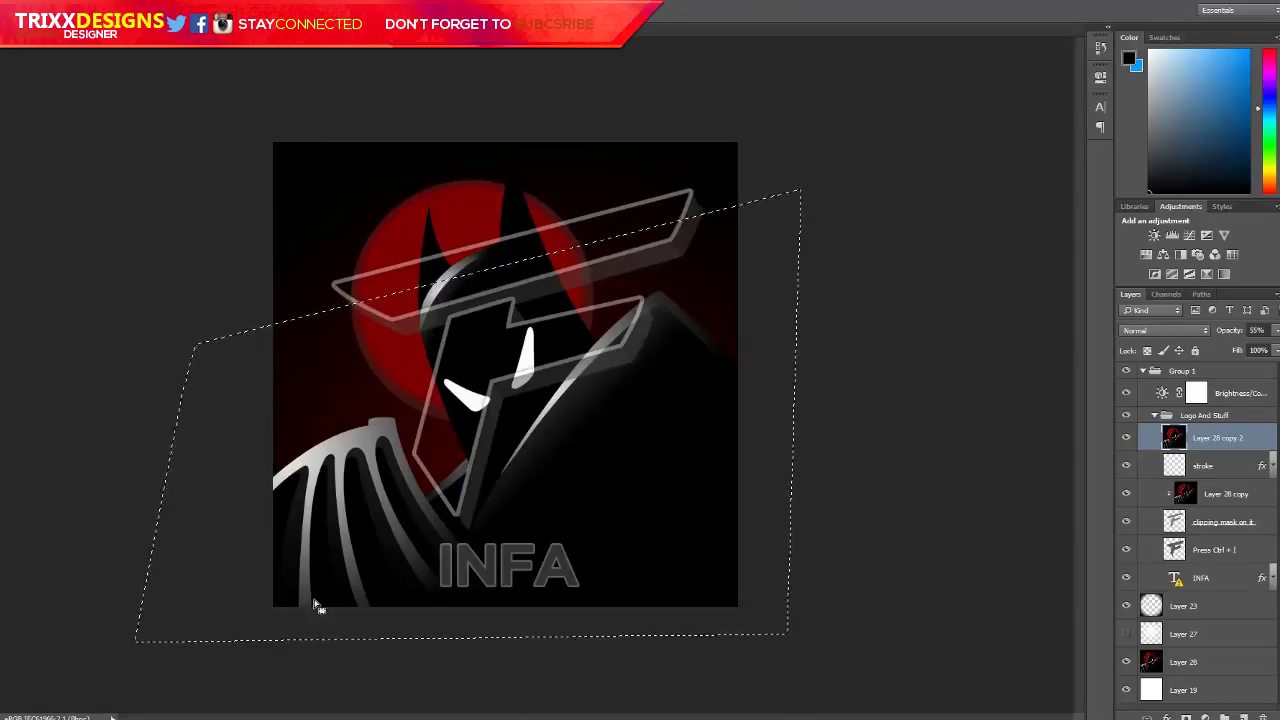
pyautogui.press('Delete')
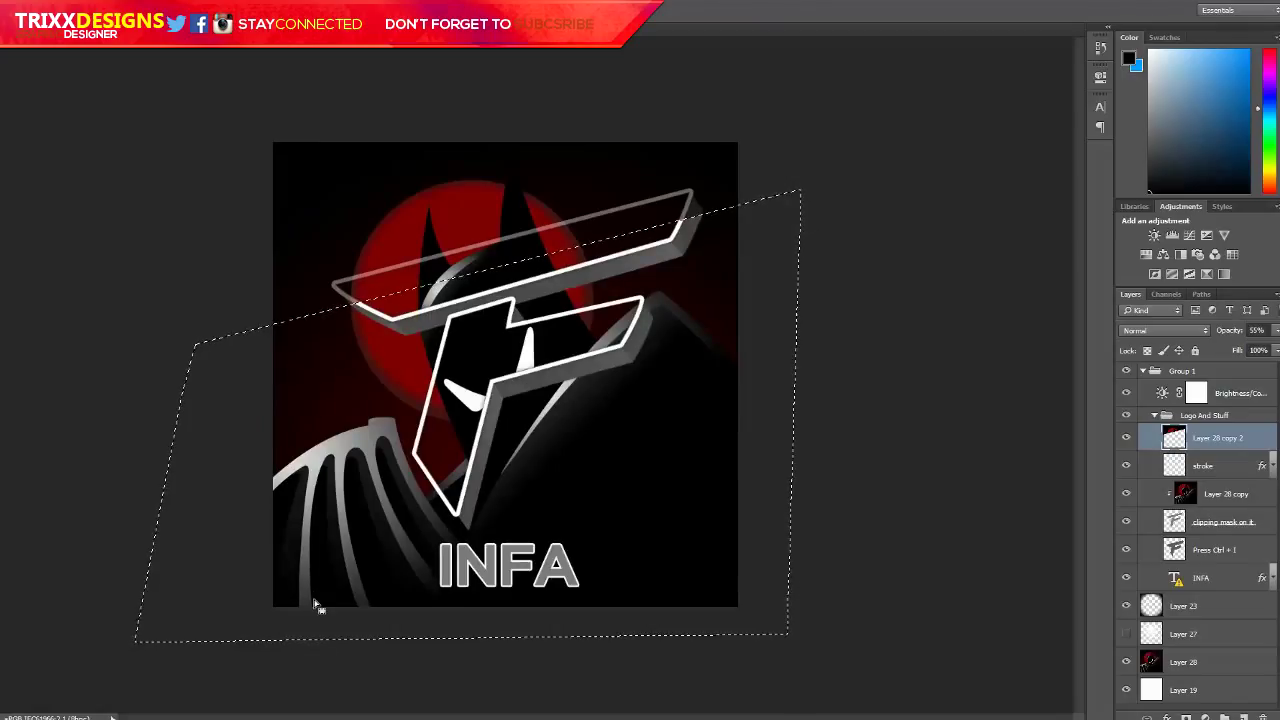
pyautogui.hotkey('ctrl', 'd')
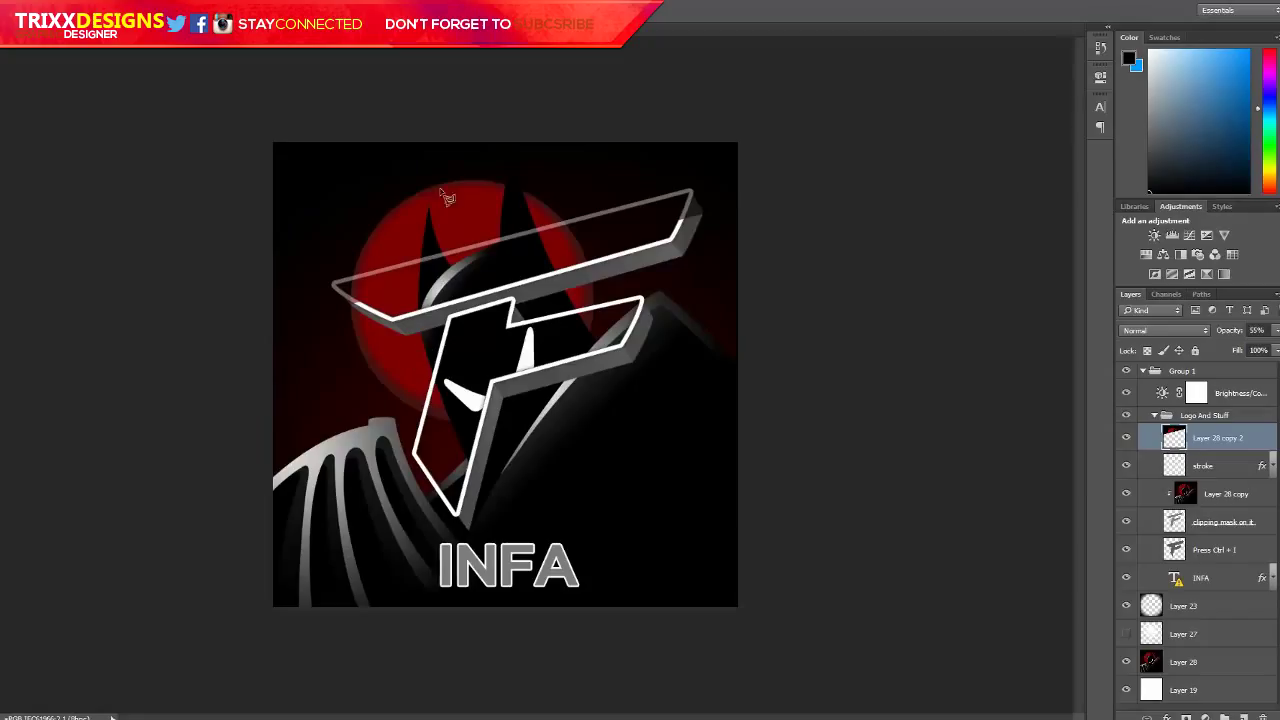
# Delete the areas outside the character's left ear and between the two ears from Layer 28 copy 2
pyautogui.scroll(2, 436, 282)
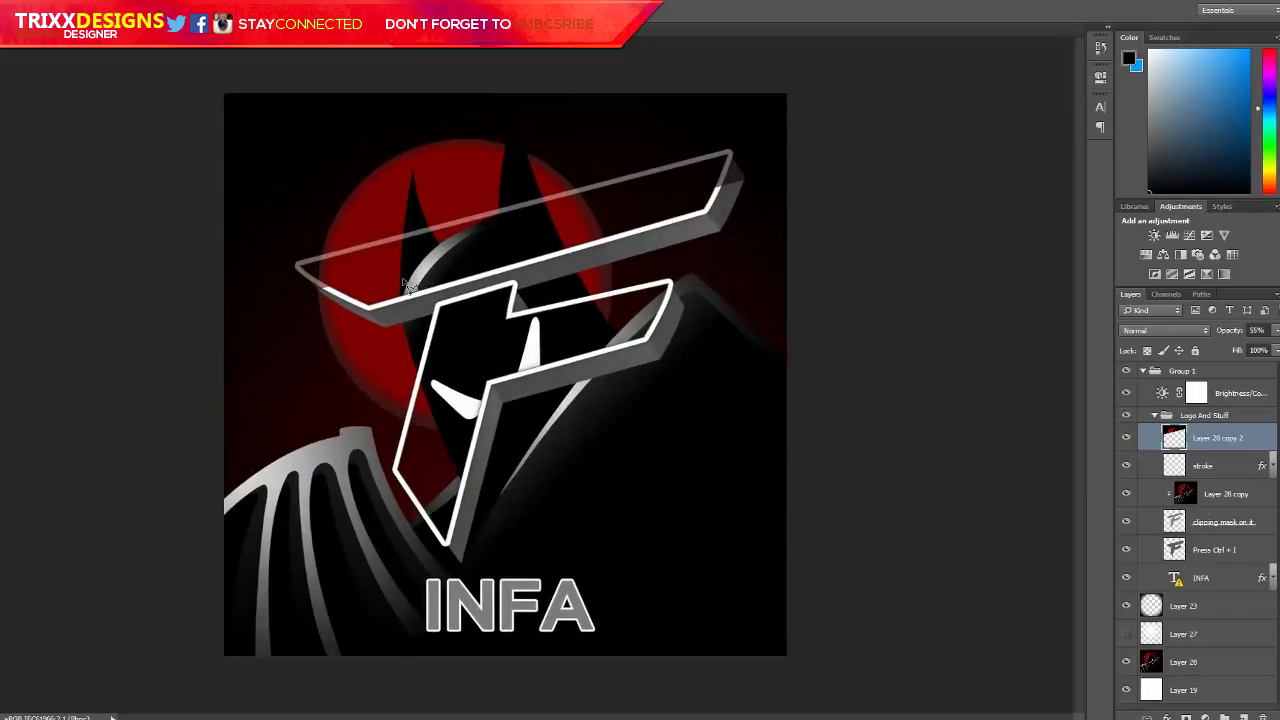
pyautogui.moveTo(403, 283)
pyautogui.mouseDown()
pyautogui.moveTo(437, 55)
pyautogui.moveTo(79, 93)
pyautogui.moveTo(134, 408)
pyautogui.mouseUp()
pyautogui.press('Delete')
pyautogui.hotkey('ctrl', 'd')
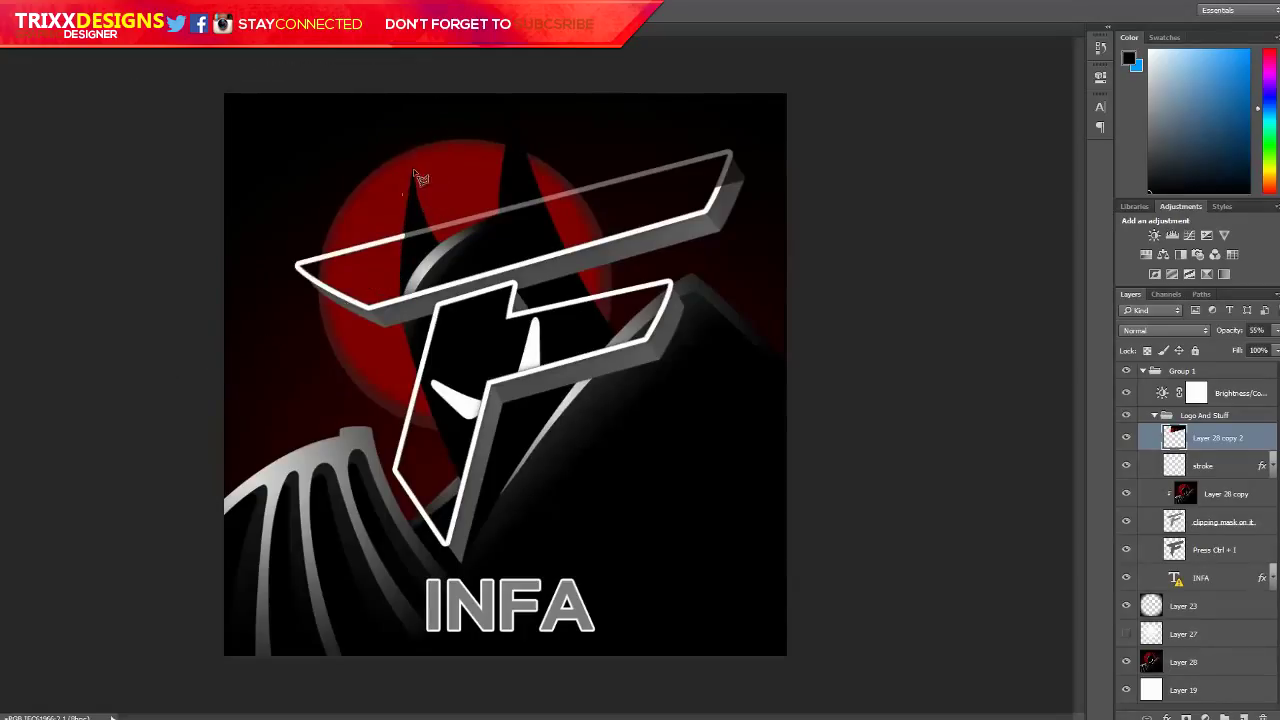
pyautogui.moveTo(414, 170)
pyautogui.mouseDown()
pyautogui.moveTo(444, 248)
pyautogui.moveTo(505, 215)
pyautogui.moveTo(497, 175)
pyautogui.moveTo(410, 135)
pyautogui.moveTo(391, 151)
pyautogui.mouseUp()
pyautogui.press('Delete')
pyautogui.hotkey('ctrl', 'd')
# Delete the area outside the character's right ear from Layer 28 copy 2, leaving the ear itself over the logo
pyautogui.moveTo(526, 139)
pyautogui.mouseDown()
pyautogui.moveTo(531, 179)
pyautogui.moveTo(575, 258)
pyautogui.moveTo(584, 234)
pyautogui.moveTo(542, 208)
pyautogui.moveTo(537, 188)
pyautogui.mouseUp()
pyautogui.moveTo(524, 138)
pyautogui.mouseDown()
pyautogui.moveTo(787, 73)
pyautogui.moveTo(791, 248)
pyautogui.moveTo(628, 247)
pyautogui.mouseUp()
pyautogui.press('Delete')
pyautogui.hotkey('ctrl', 'd')
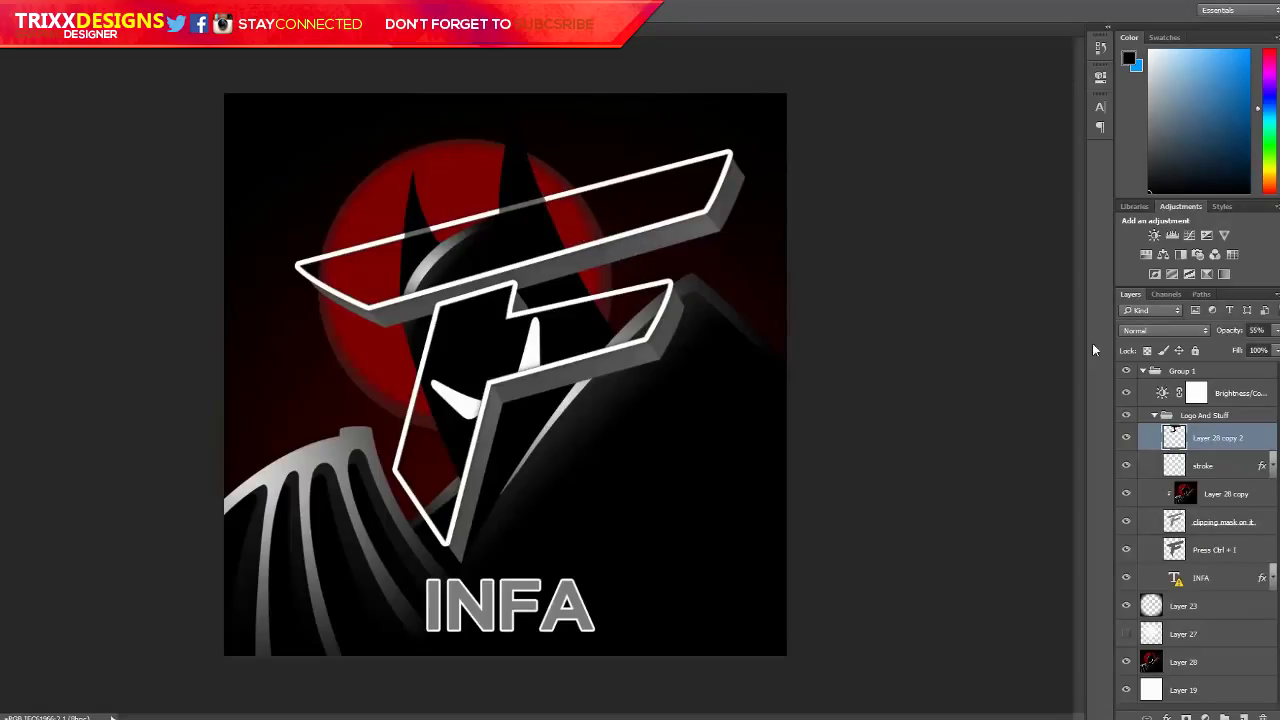
# Set the opacity of Layer 28 copy 2 to 100% and inspect how the ears overlap the logo outline
pyautogui.click(1276, 331)
pyautogui.moveTo(1261, 348); pyautogui.dragTo(1279, 349)
pyautogui.scroll(-2, 590, 345)
pyautogui.scroll(4, 527, 244)
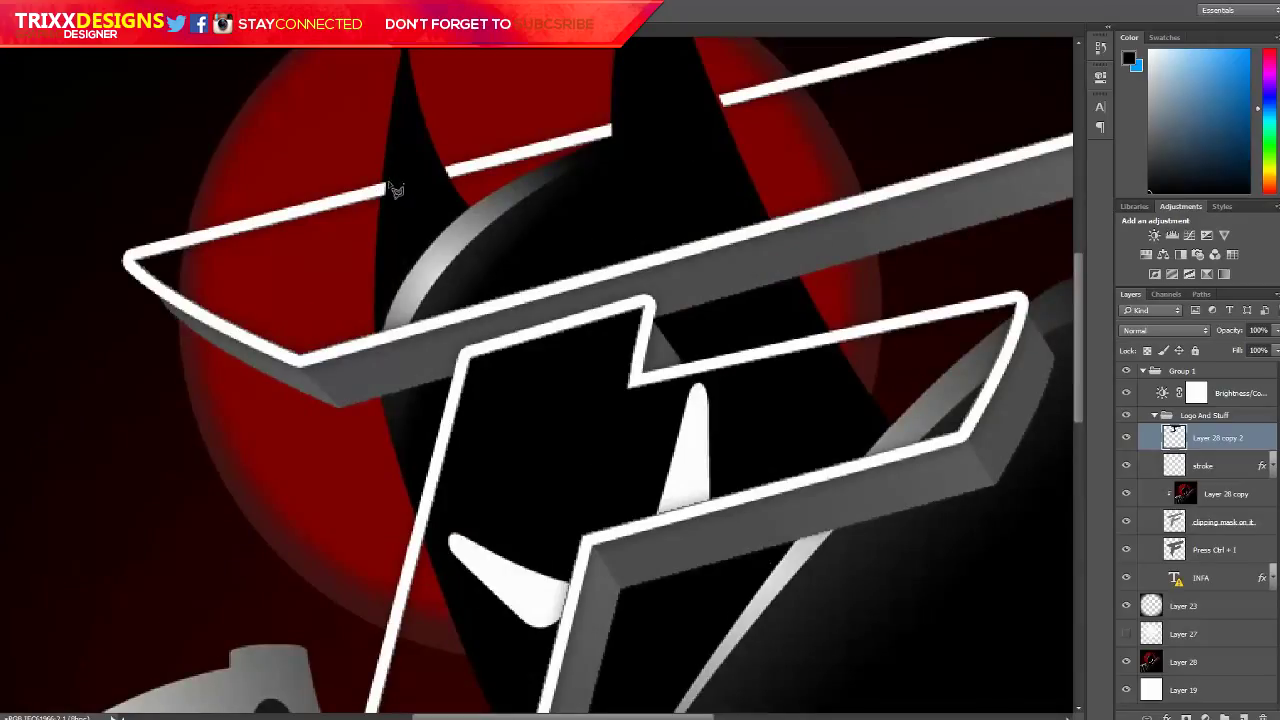
pyautogui.scroll(-4, 587, 336)
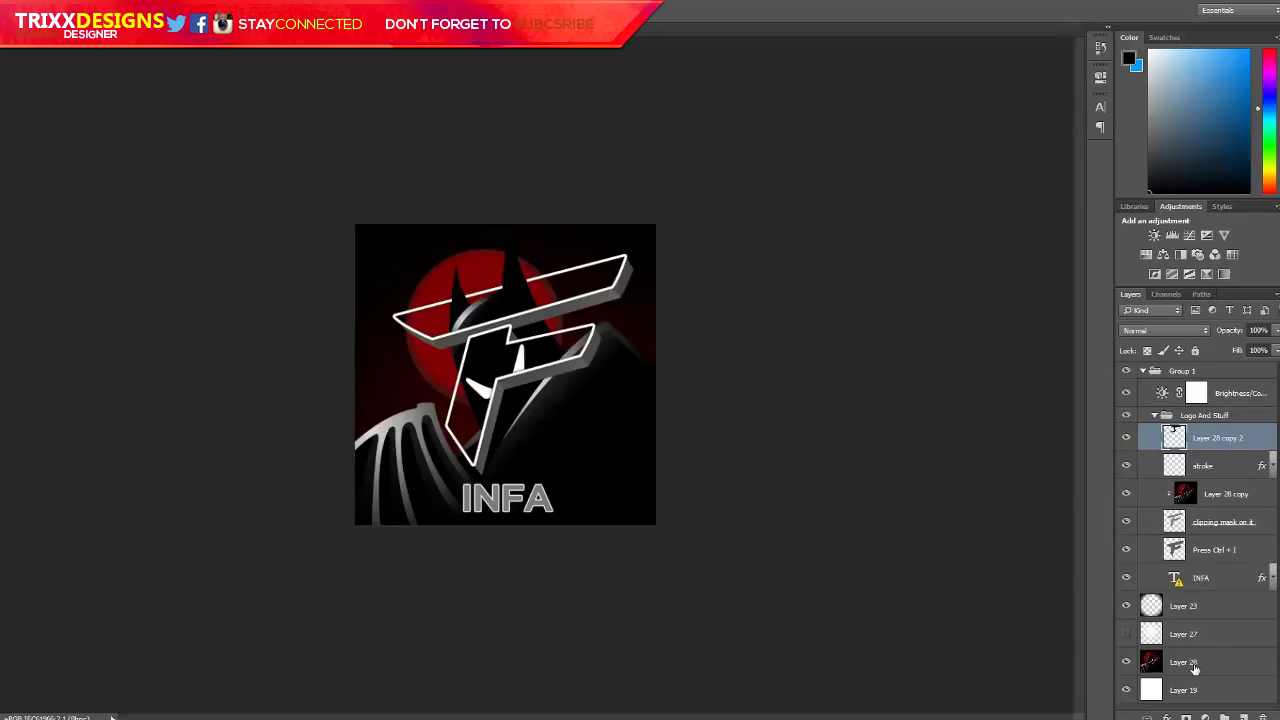
# Turn Layer 19 black with a Color Overlay and rasterize its layer style
pyautogui.click(1221, 690)
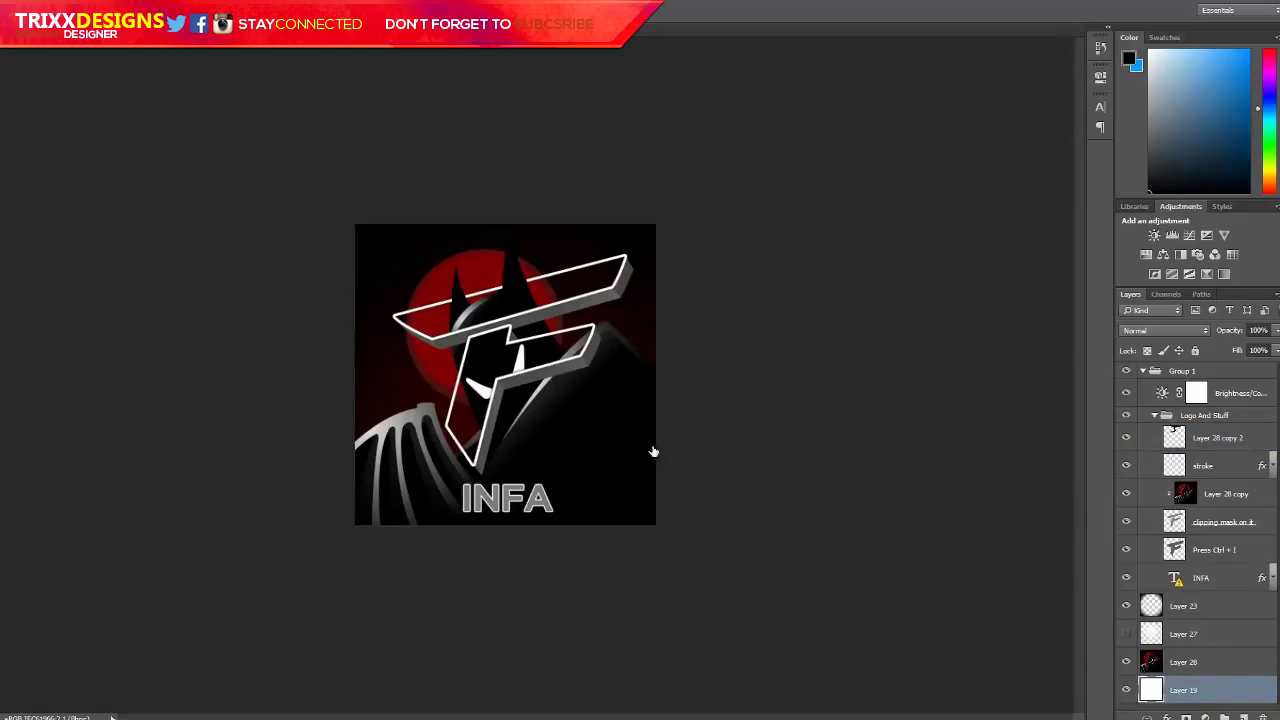
pyautogui.click(716, 497)
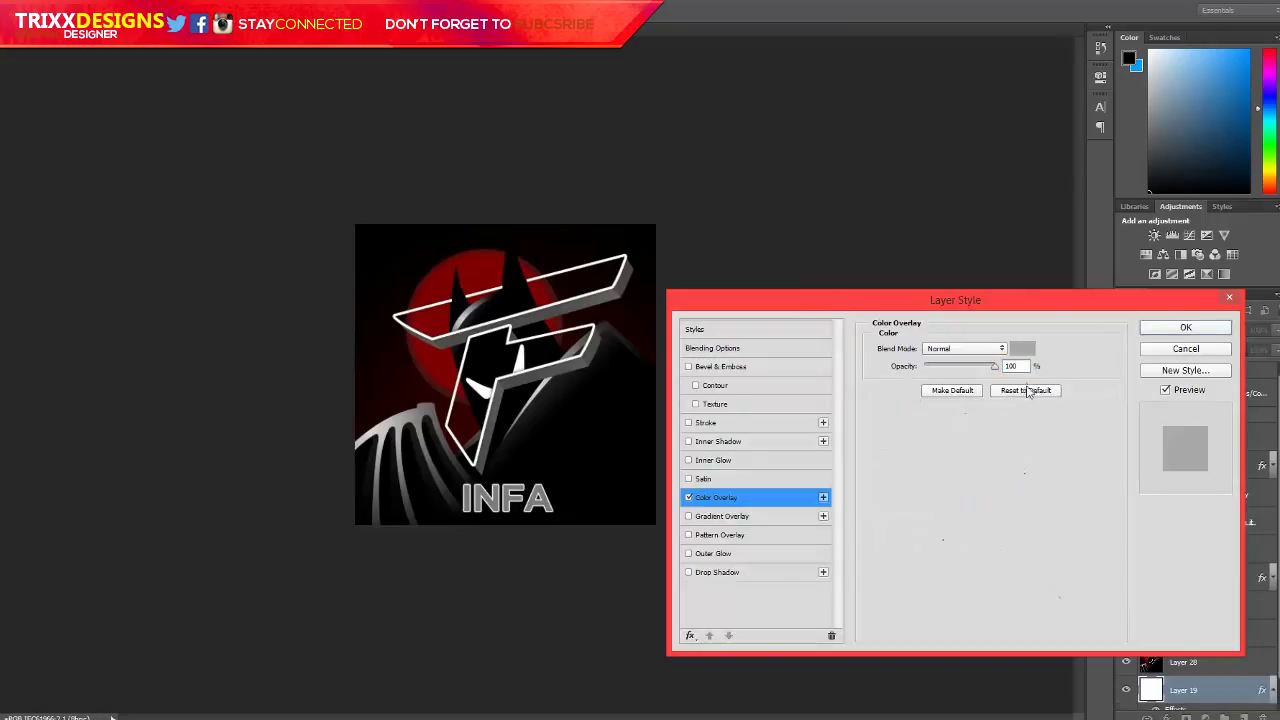
pyautogui.click(1021, 348)
pyautogui.click(1150, 346)
pyautogui.click(1186, 327)
pyautogui.rightClick(1200, 688)
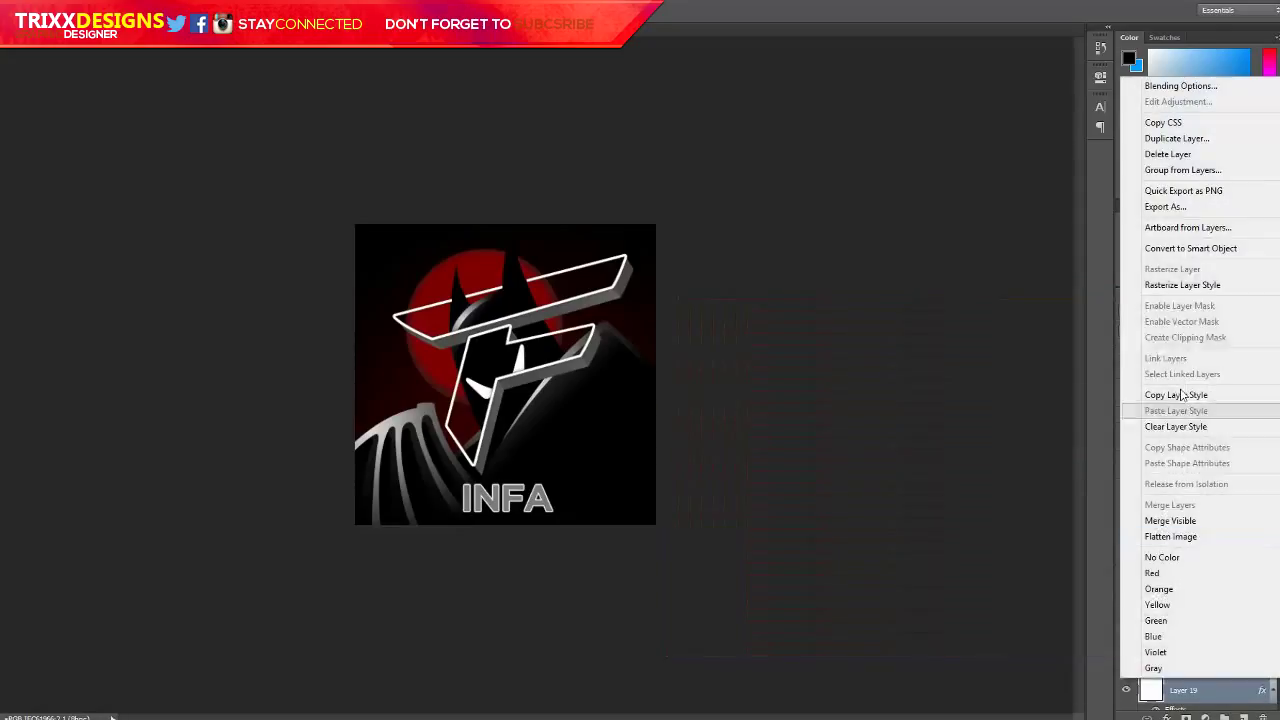
pyautogui.click(1180, 286)
# Try Layer 28 at 52% opacity over the black background and restore it to 100%
pyautogui.click(1187, 657)
pyautogui.click(1273, 331)
pyautogui.click(1196, 688)
pyautogui.click(1196, 688)
pyautogui.click(1196, 662)
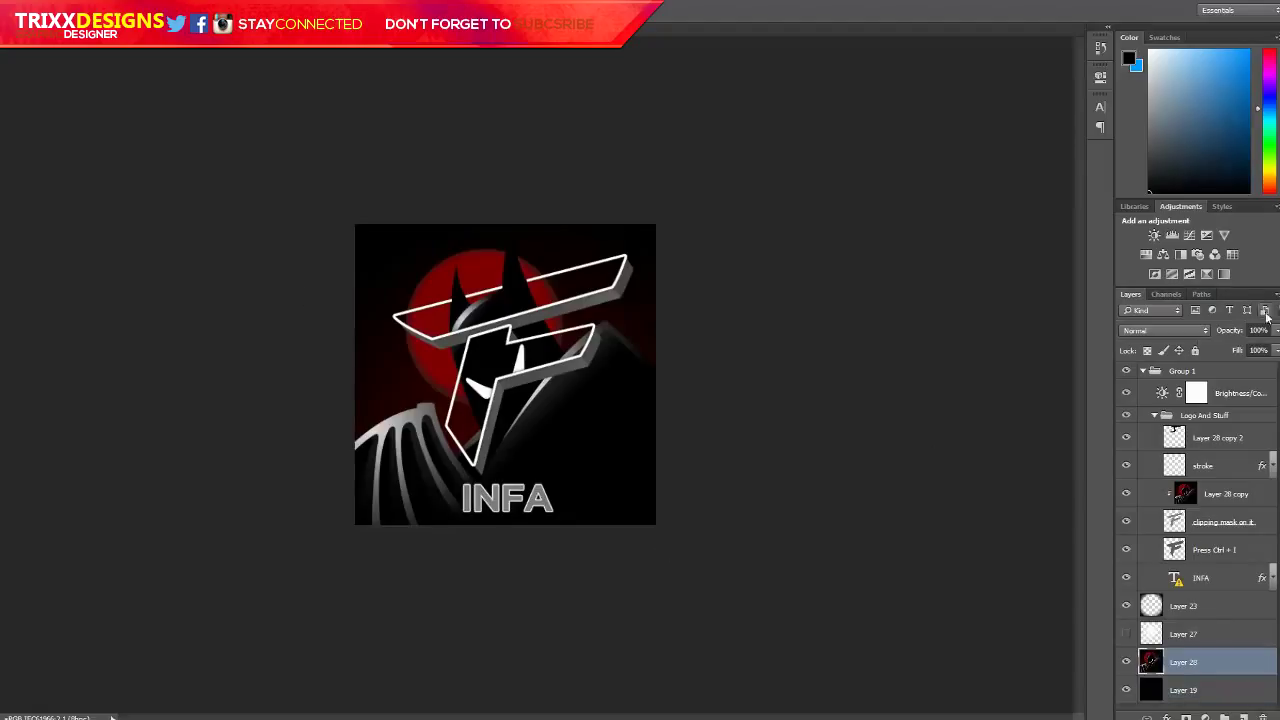
pyautogui.moveTo(1273, 331); pyautogui.dragTo(1242, 347)
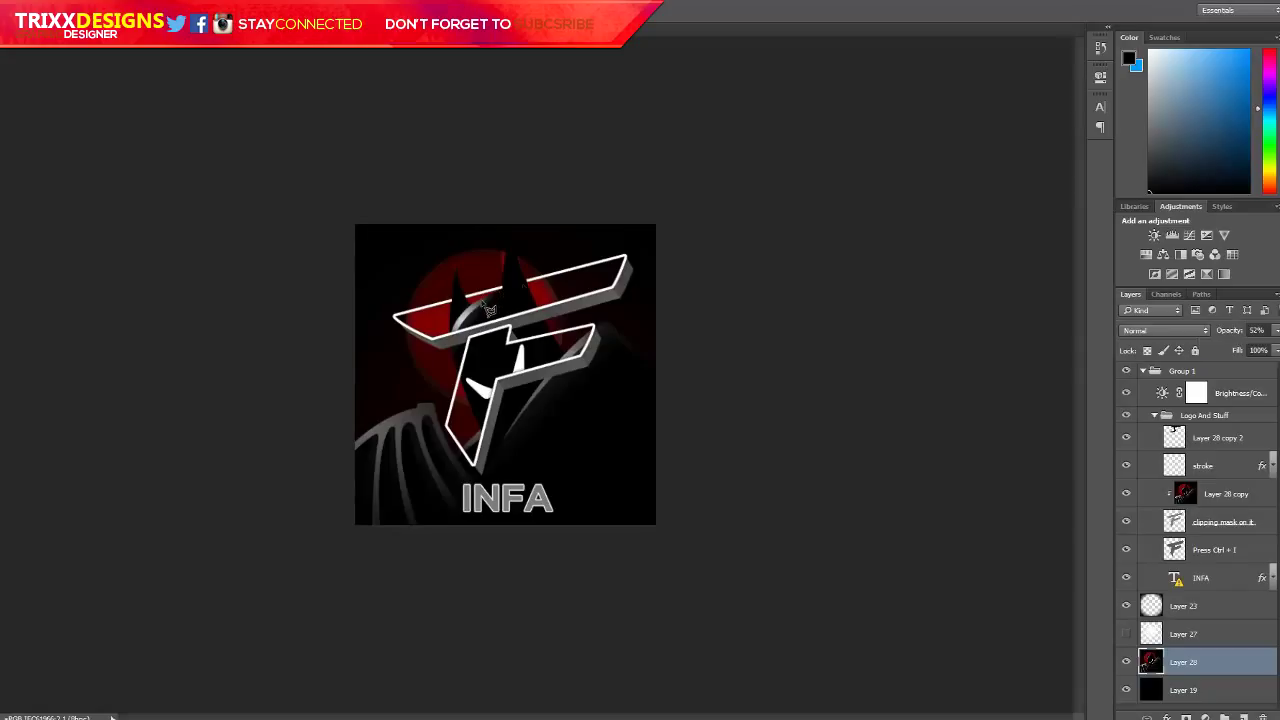
pyautogui.hotkey('ctrl', '+')
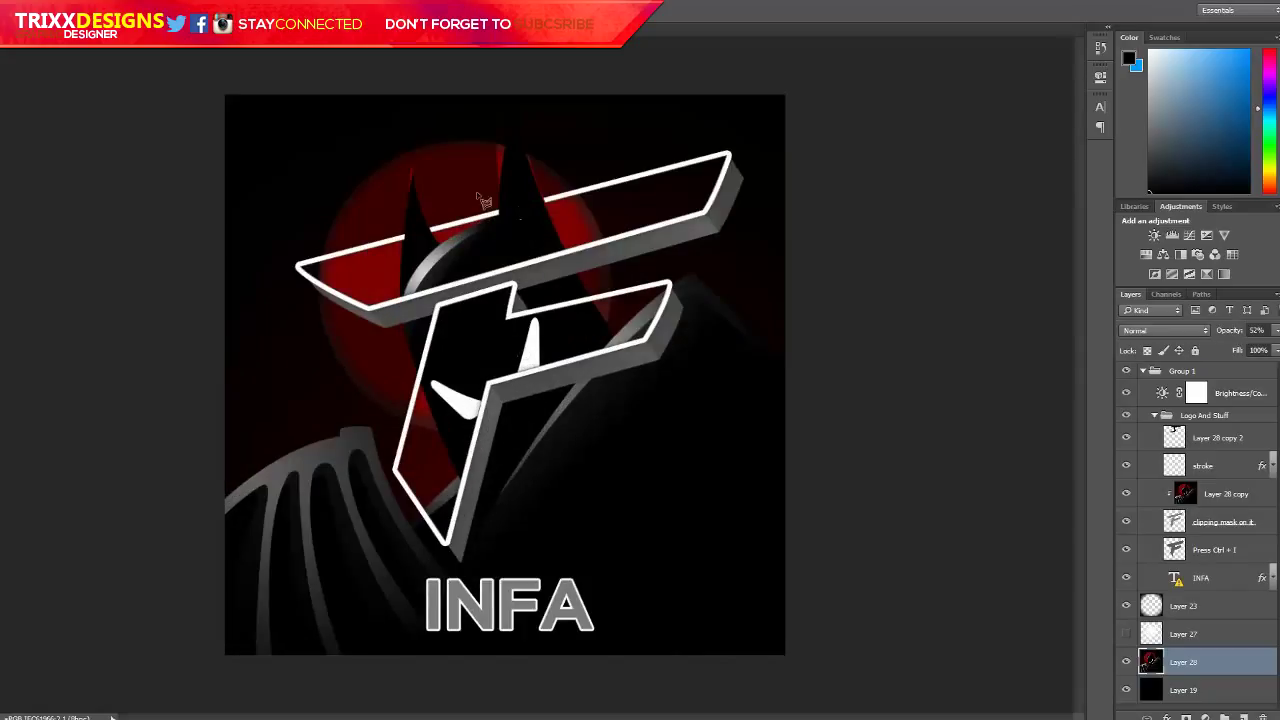
pyautogui.click(1273, 331)
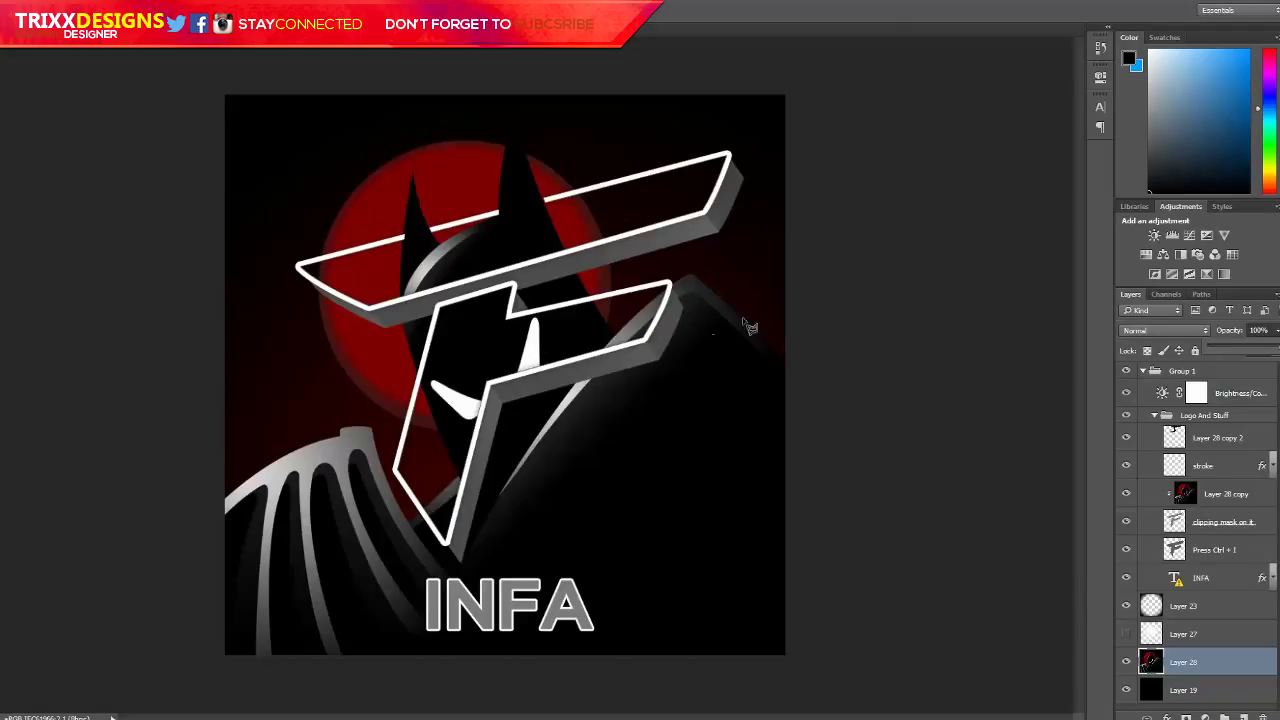
pyautogui.scroll(-6, 720, 333)
pyautogui.click(1178, 662)
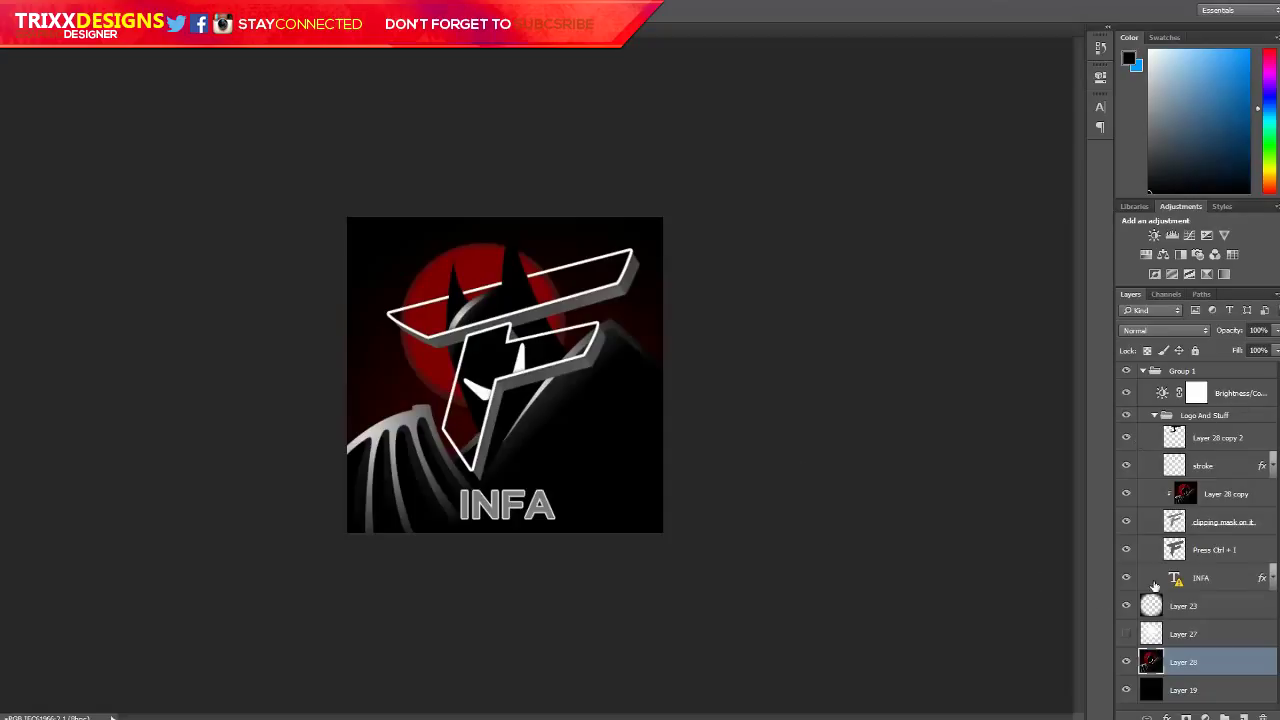
# Change the font of the INFA text to Ubuntu Bold
pyautogui.click(1195, 585)
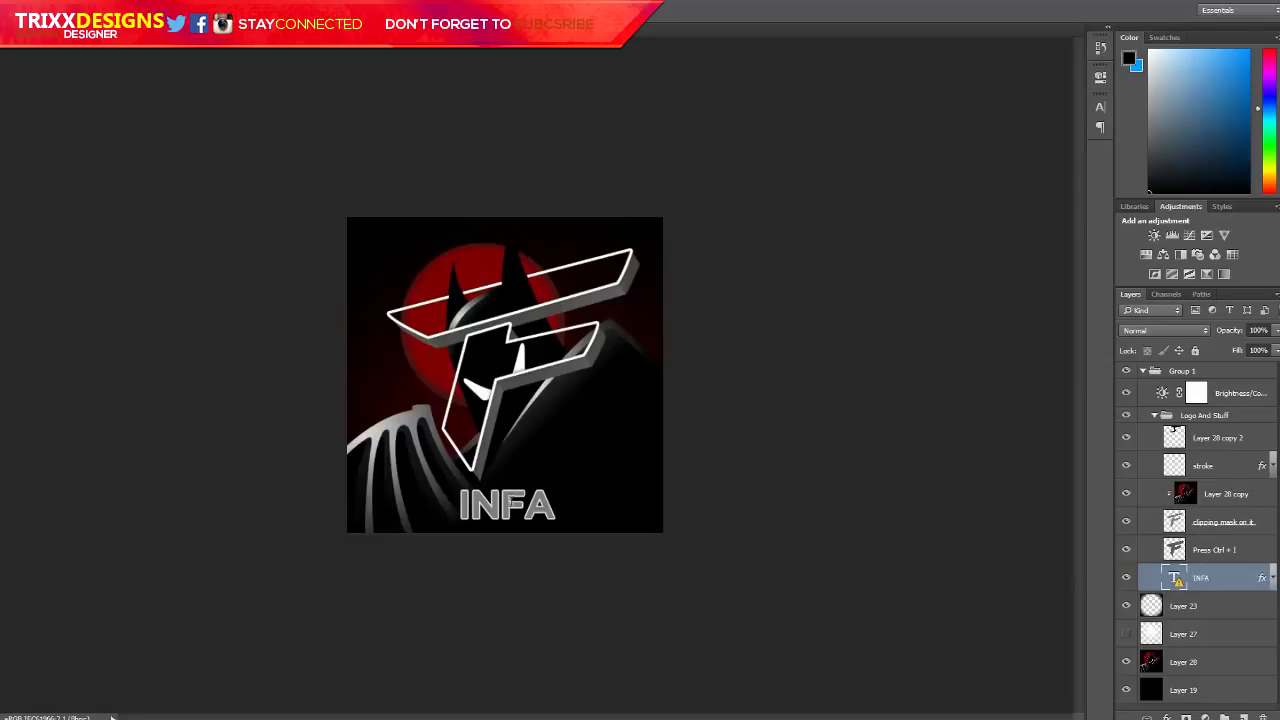
pyautogui.click(576, 516)
pyautogui.press('Return')
pyautogui.hotkey('ctrl', 'a')
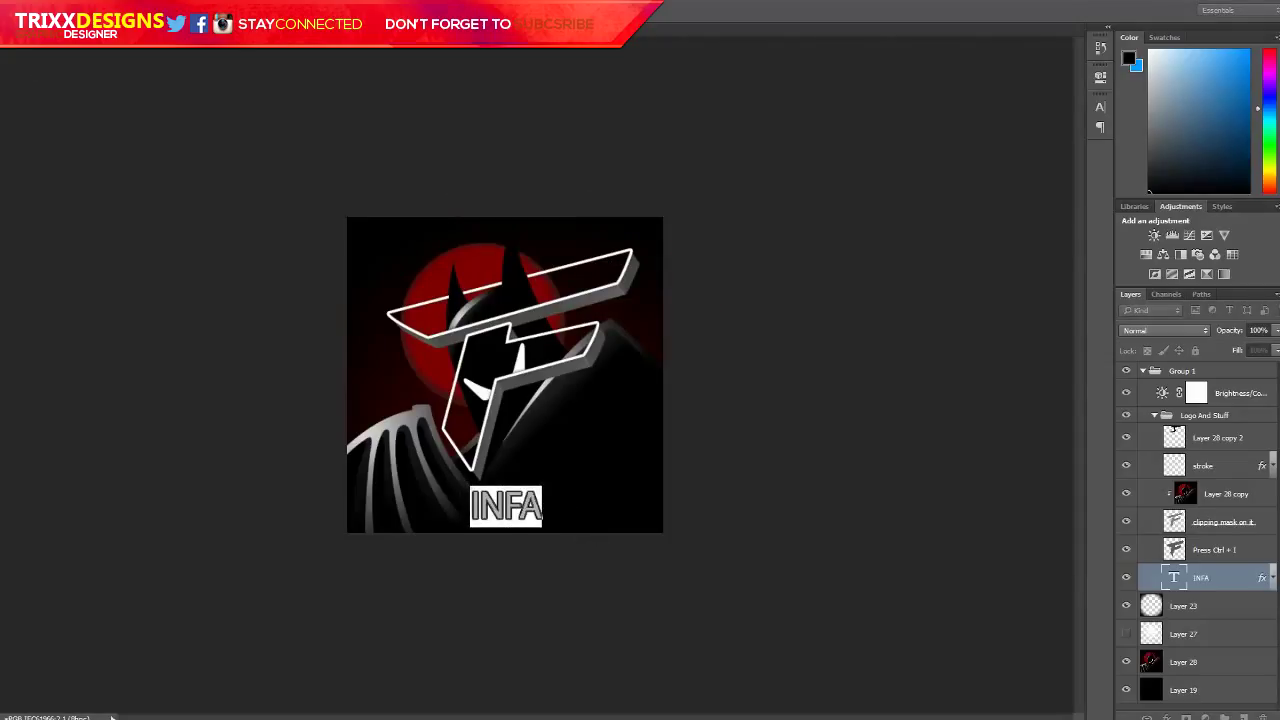
pyautogui.write('ubu')
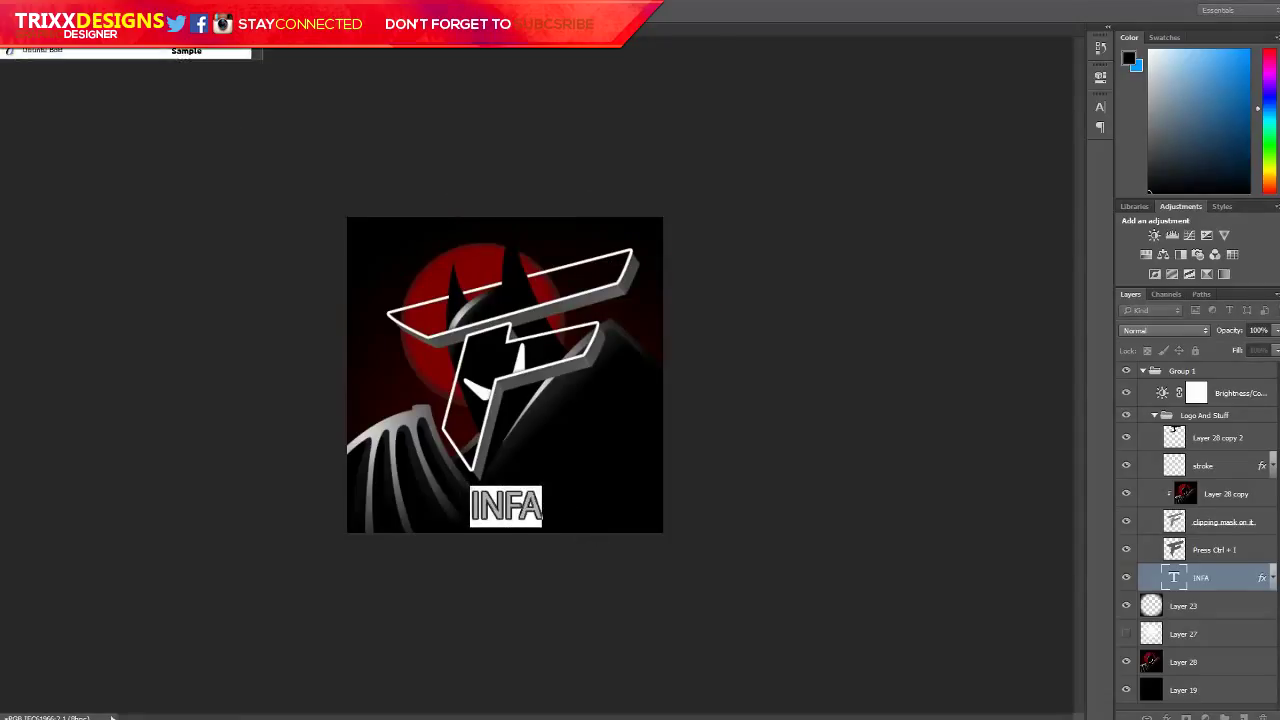
pyautogui.click(55, 55)
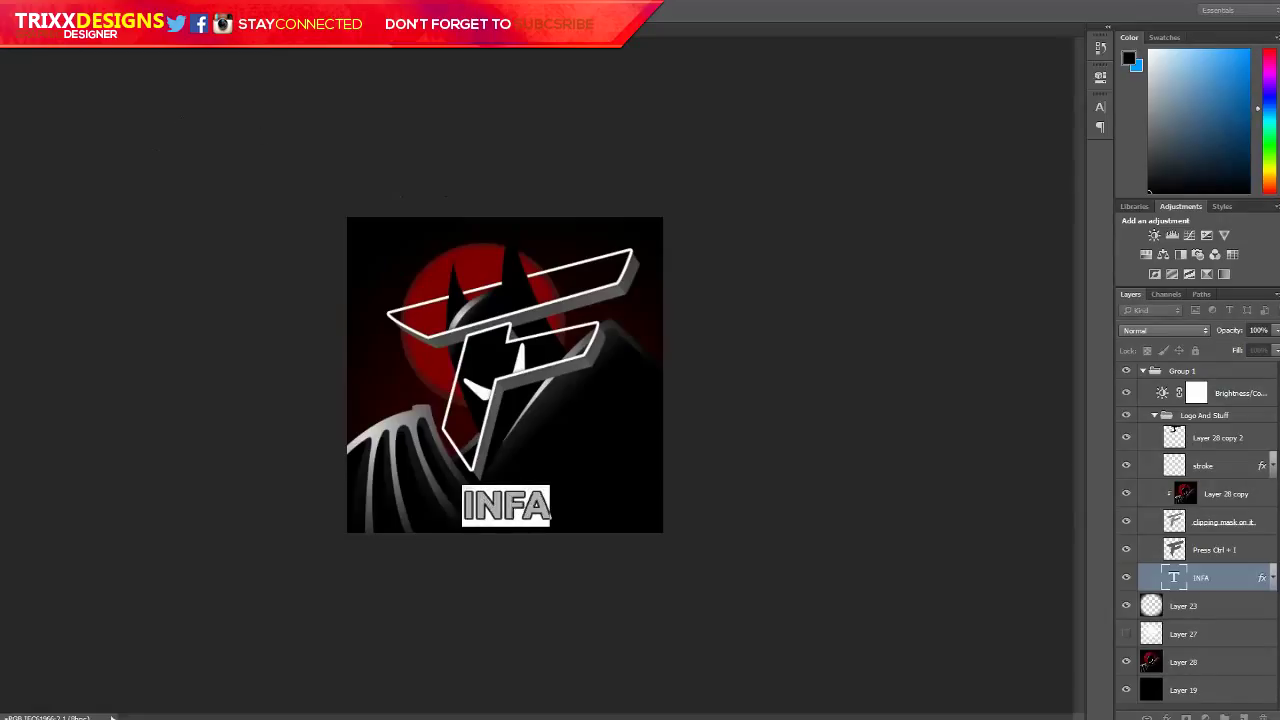
pyautogui.hotkey('ctrl', 'Return')
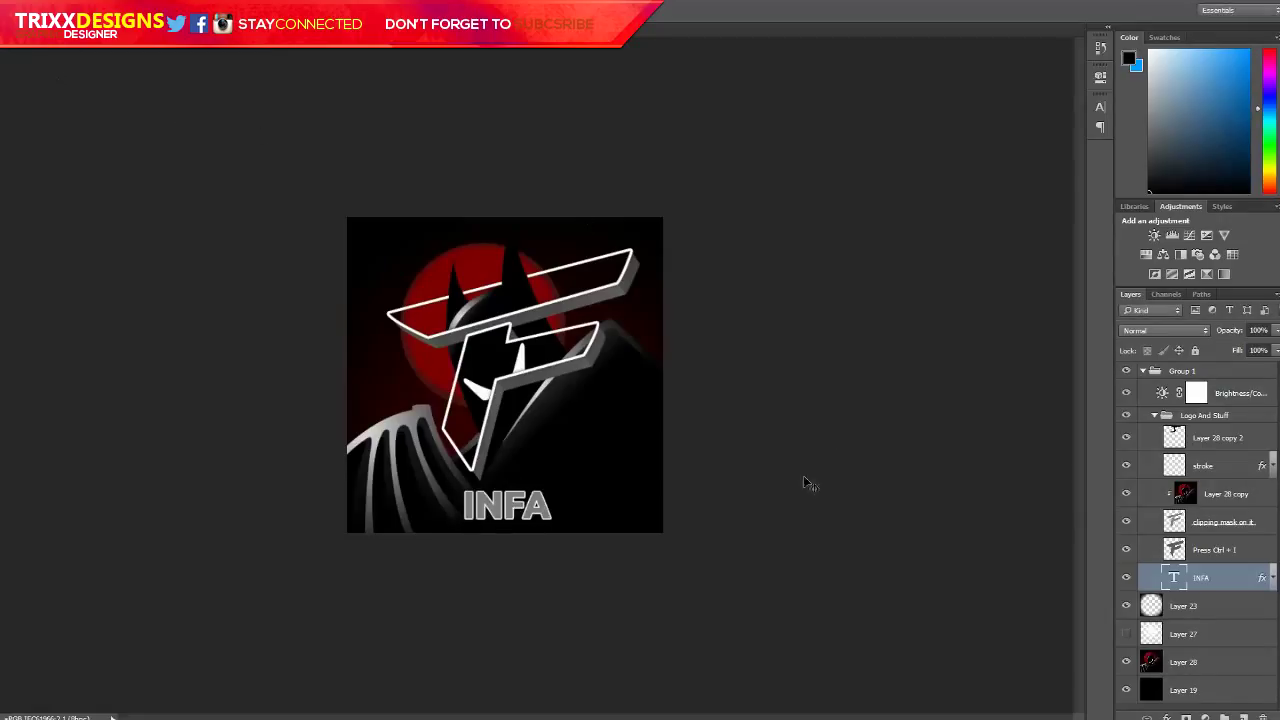
# Set the font size of the INFA text to 72 pt and shift the text slightly left
pyautogui.doubleClick(520, 506)
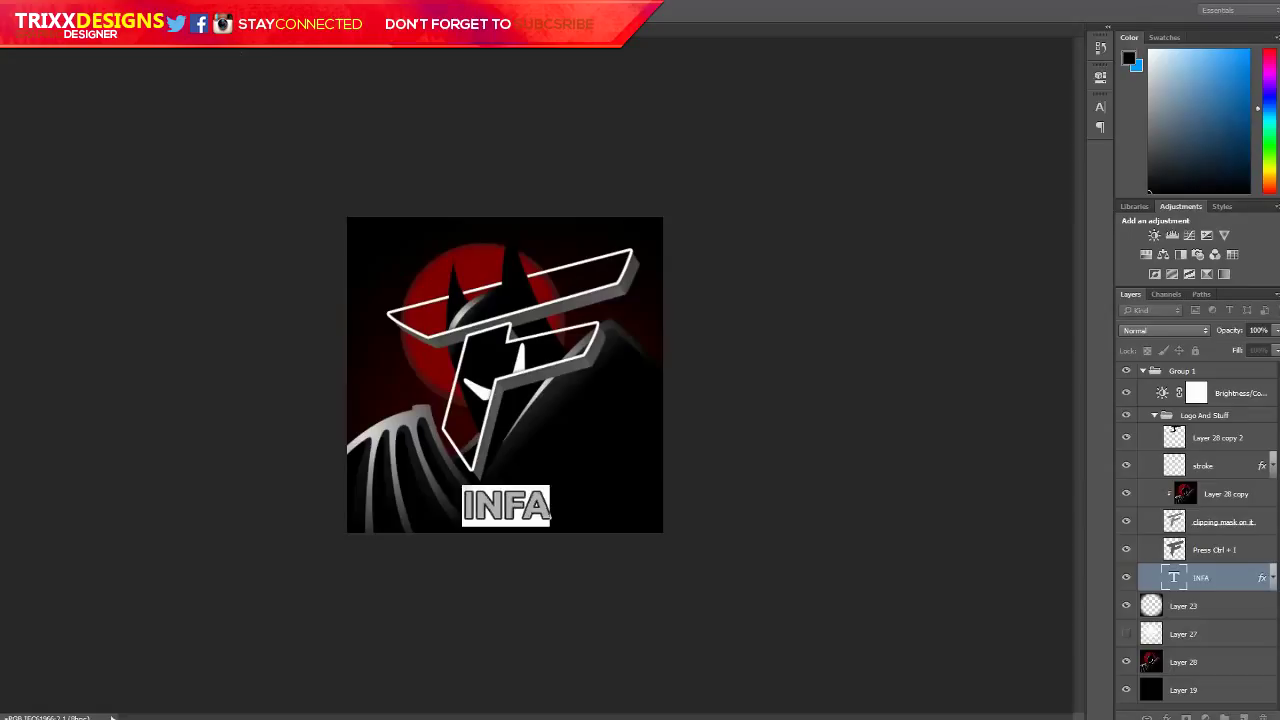
pyautogui.click(267, 12)
pyautogui.click(242, 238)
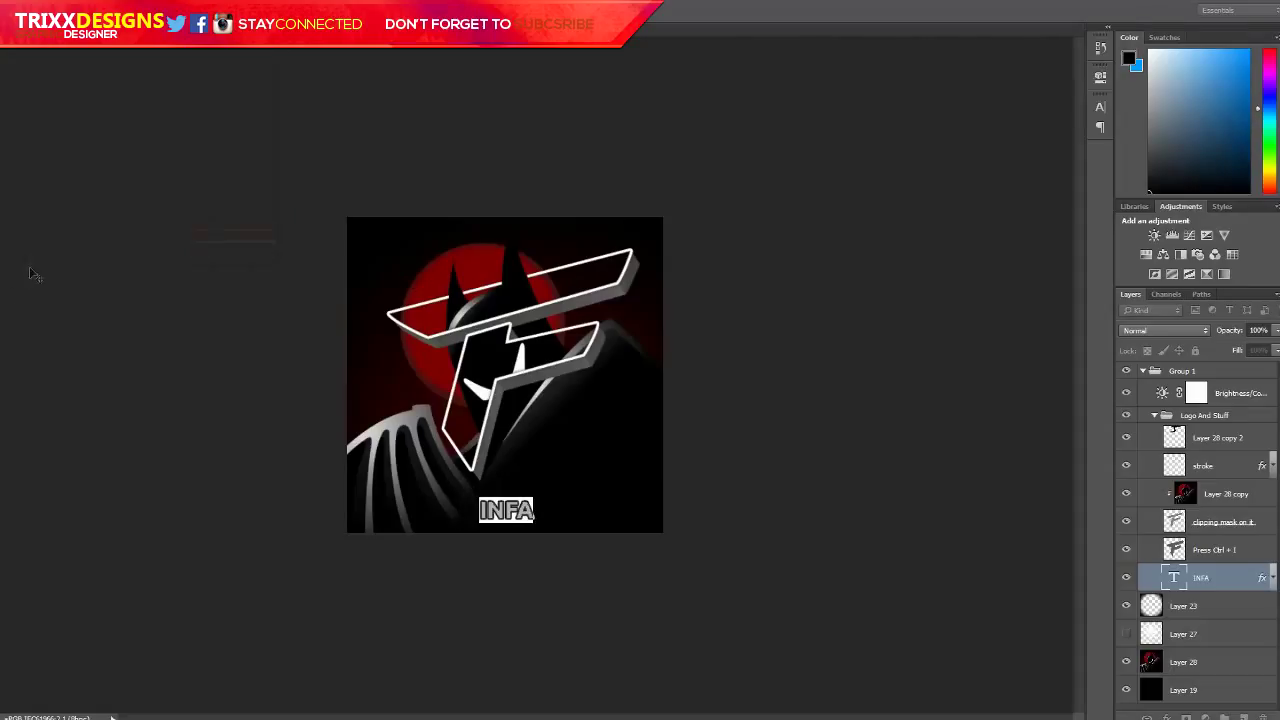
pyautogui.click(267, 12)
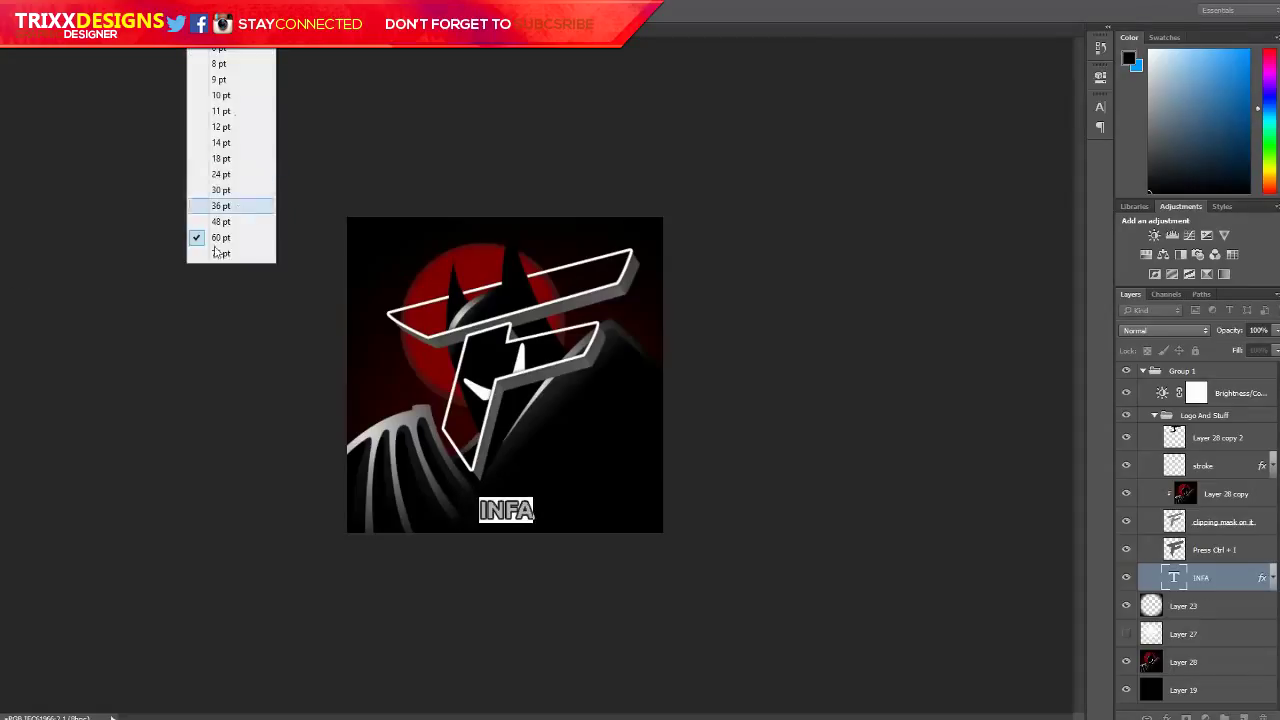
pyautogui.click(212, 254)
pyautogui.hotkey('ctrl', 'Return')
pyautogui.moveTo(656, 503); pyautogui.dragTo(644, 503)
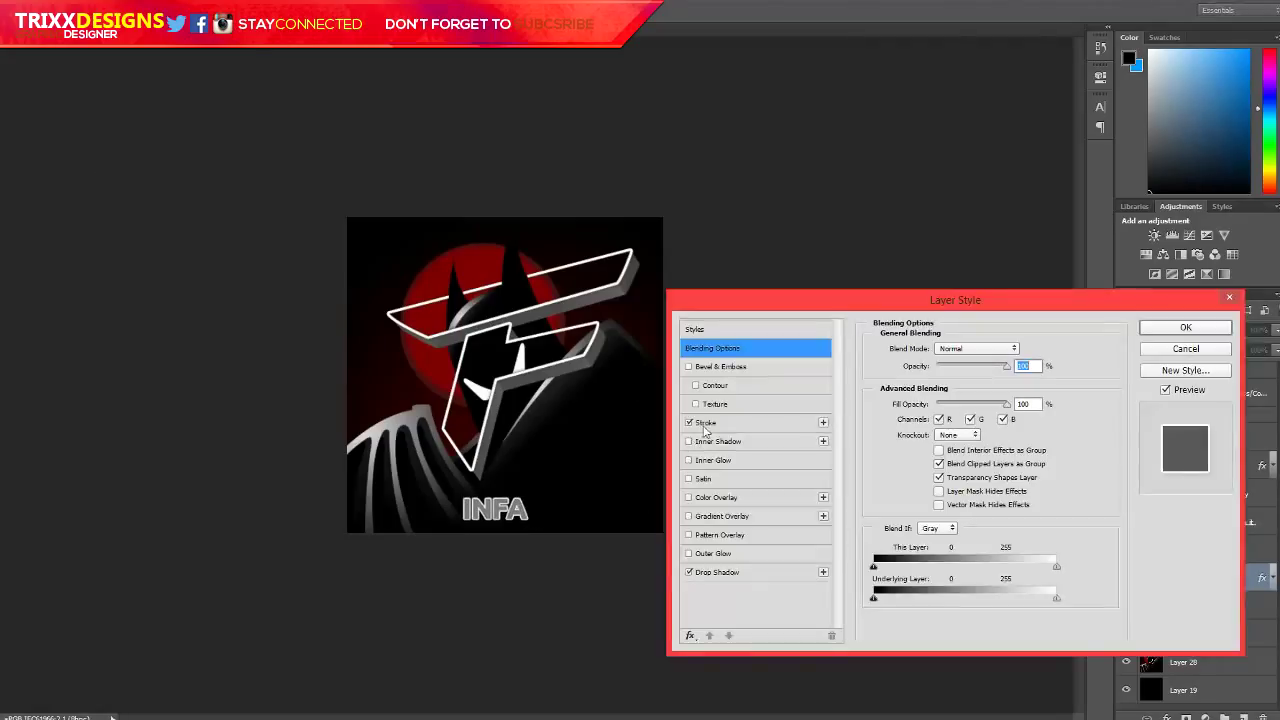
# Remove the stroke from the INFA text and strengthen its drop shadow to 87% opacity with a larger size
pyautogui.click(762, 571)
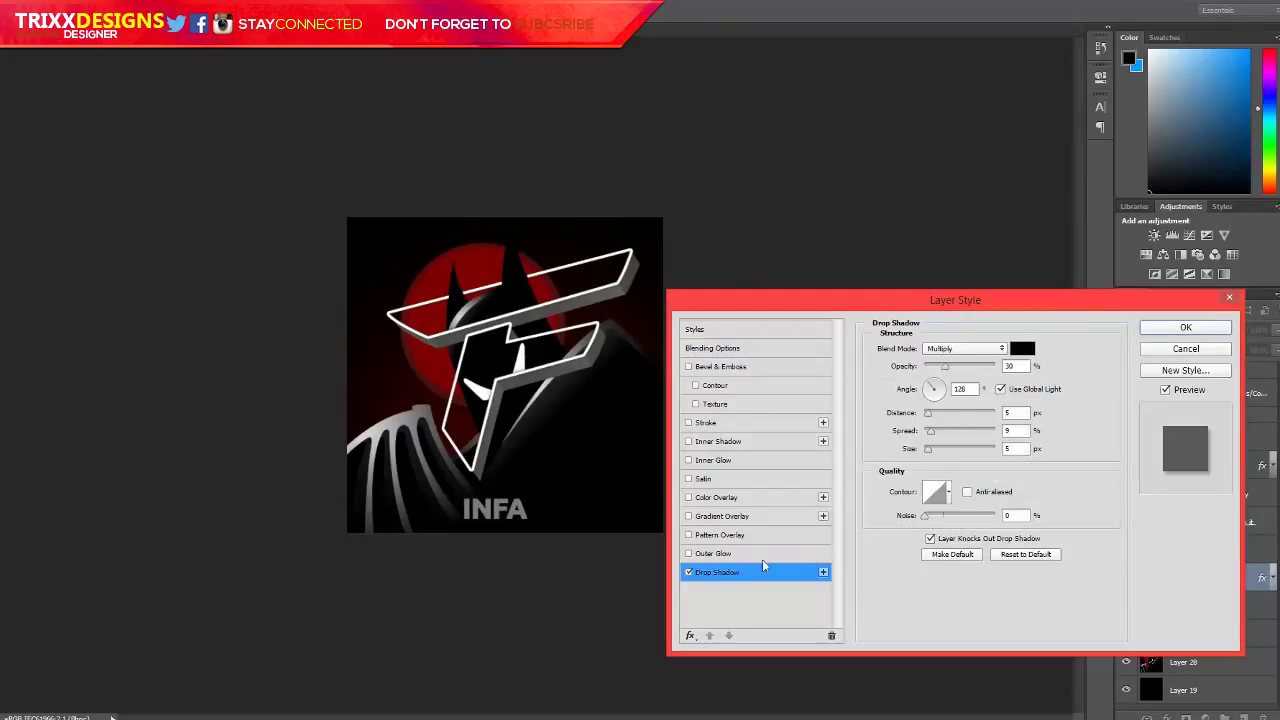
pyautogui.moveTo(981, 370); pyautogui.dragTo(987, 372)
pyautogui.moveTo(926, 447); pyautogui.dragTo(939, 452)
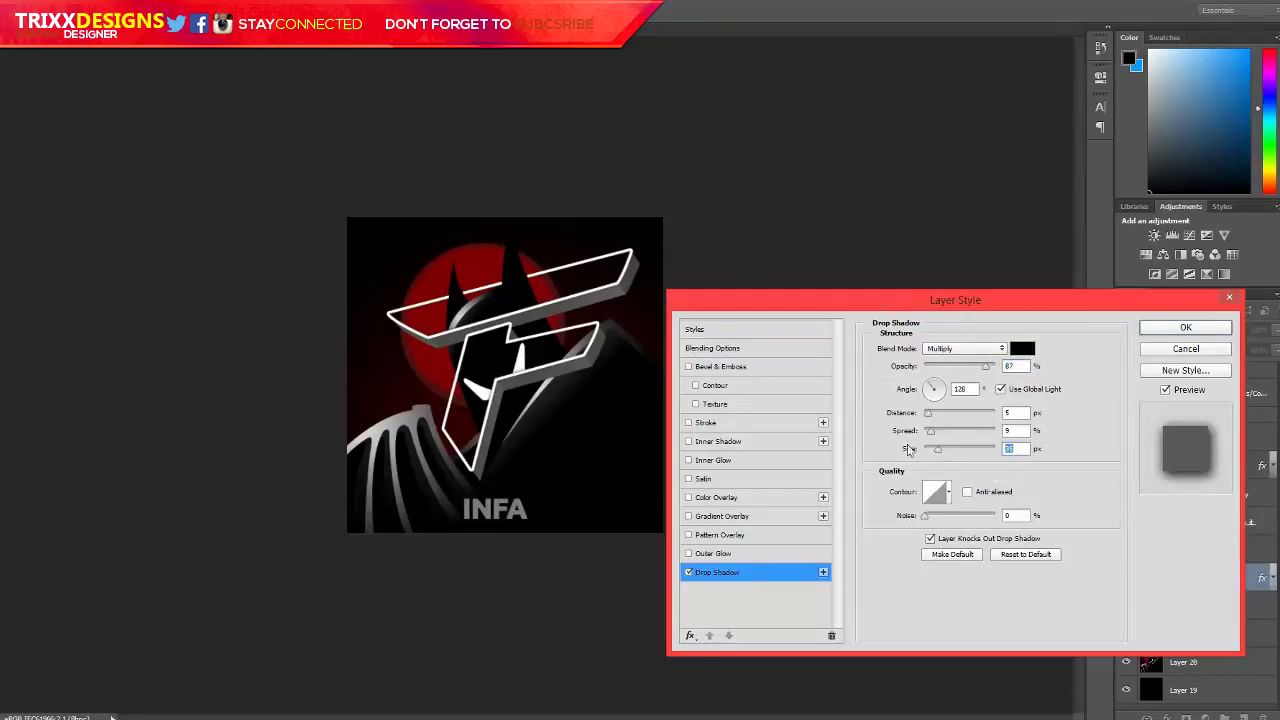
# Add a light grey #bdbdbd Color Overlay and an Inner Glow to the INFA text and apply the layer style
pyautogui.click(715, 497)
pyautogui.click(1024, 348)
pyautogui.click(821, 401)
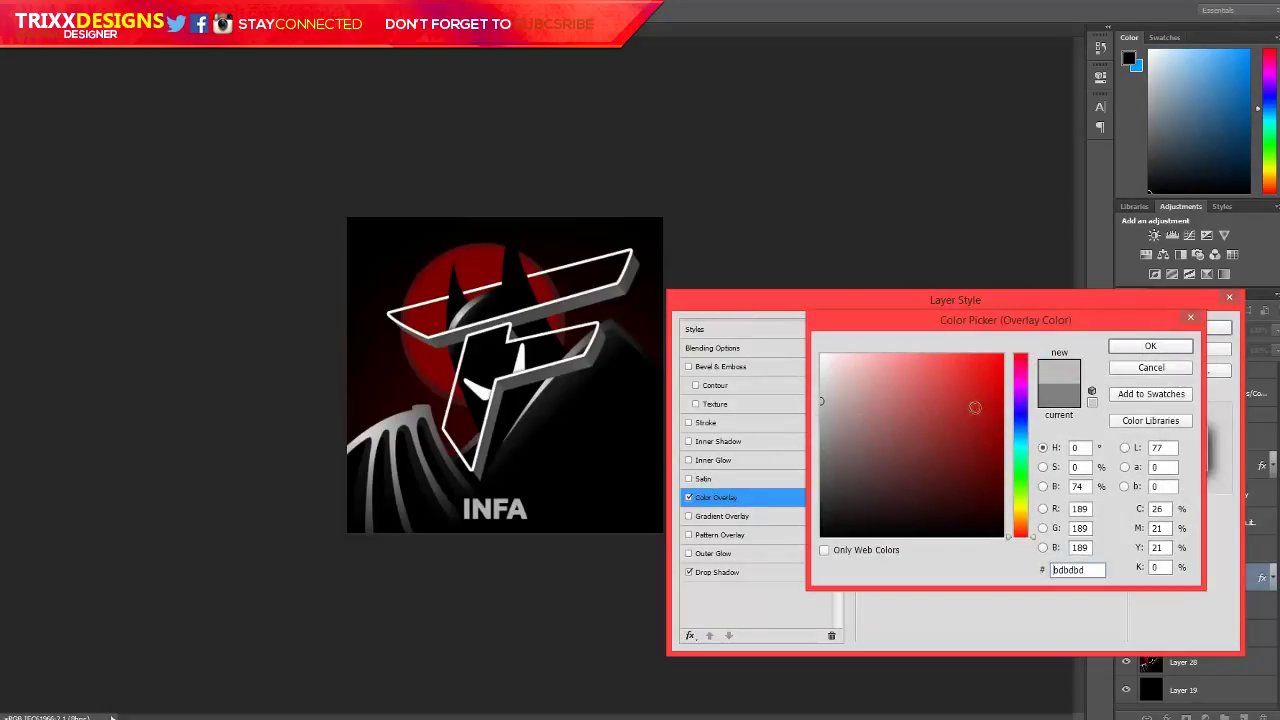
pyautogui.press('Return')
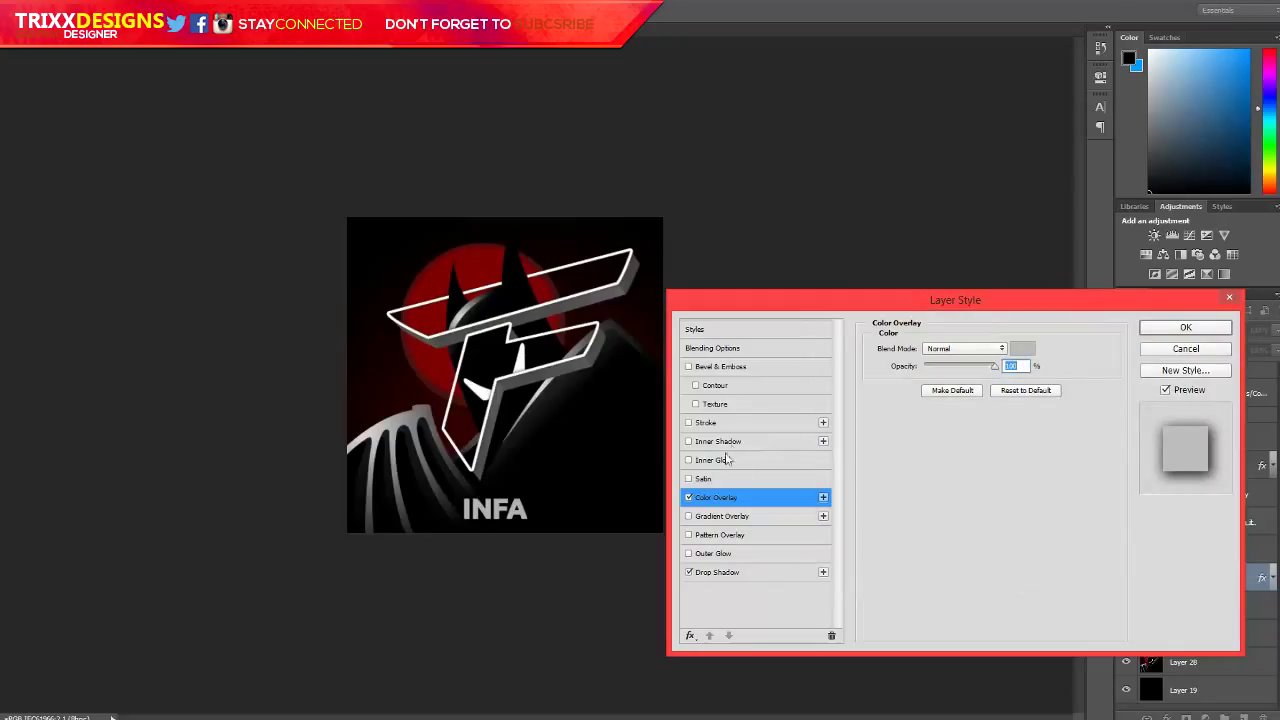
pyautogui.click(733, 460)
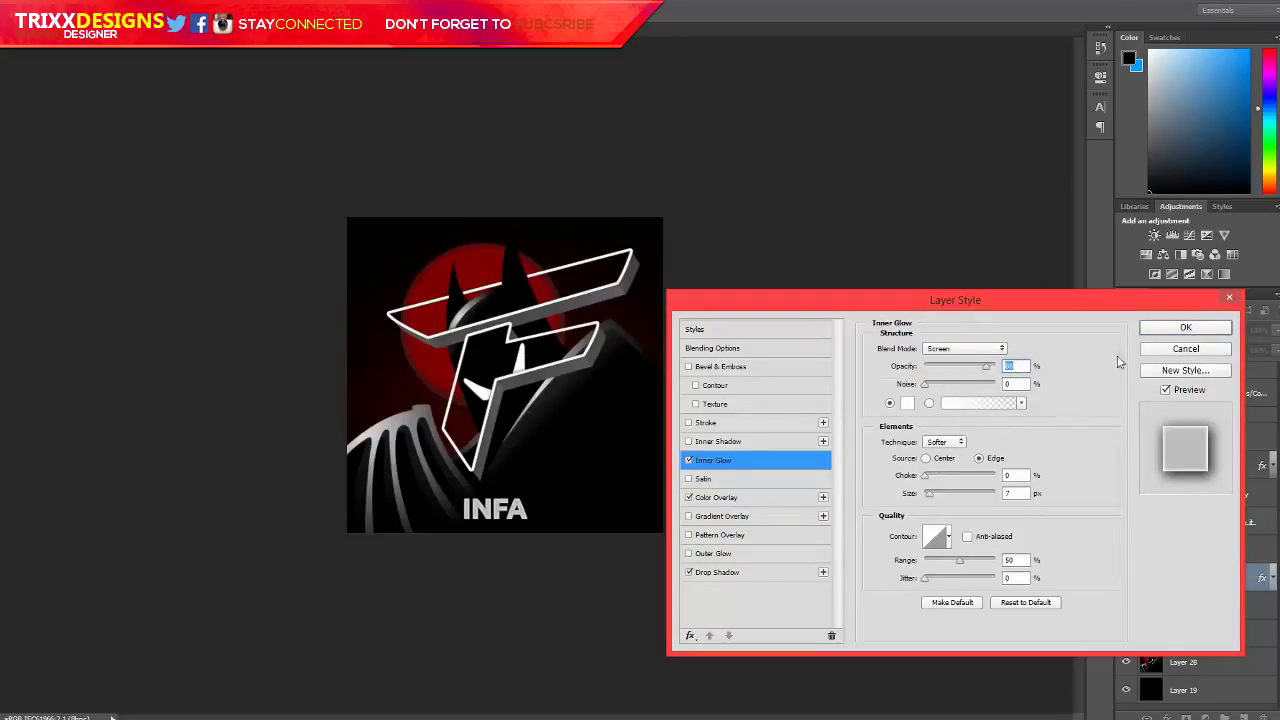
pyautogui.click(1184, 330)
pyautogui.scroll(6, 545, 504)
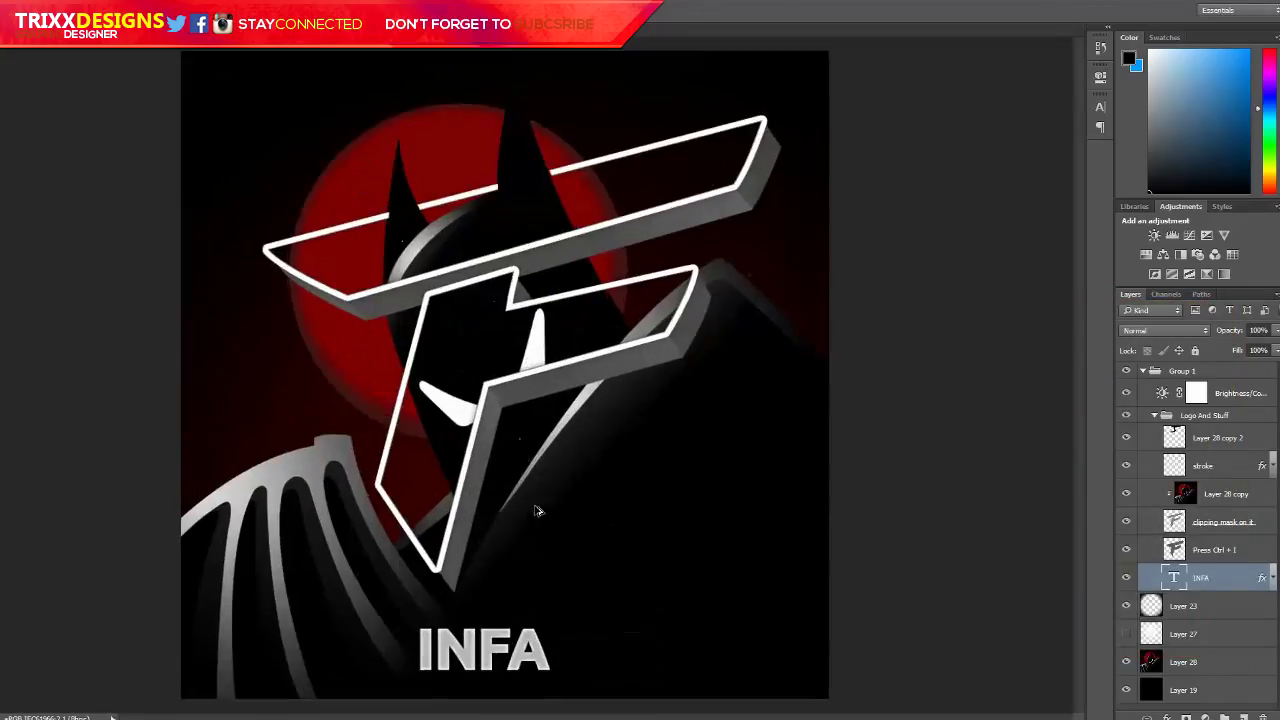
pyautogui.scroll(-3, 540, 563)
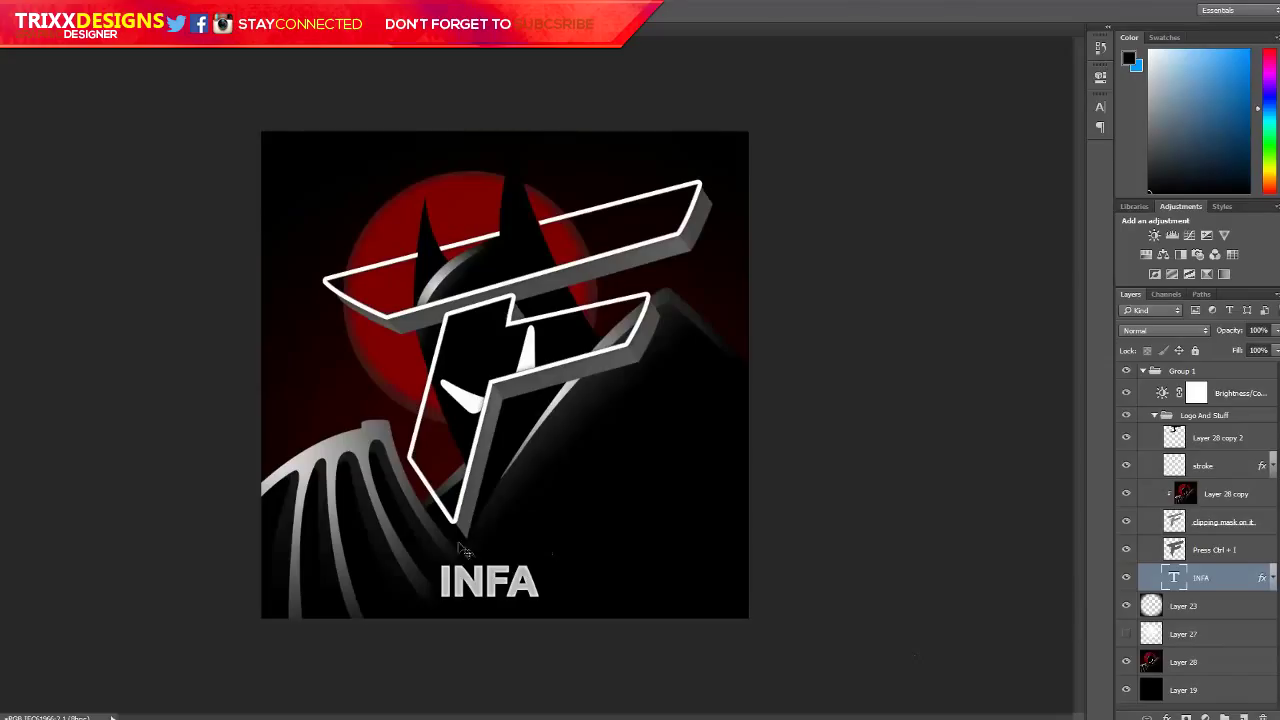
# Save the picture as a JPEG named Tutorial at maximum quality 12
pyautogui.hotkey('ctrl', 'shift', 's')
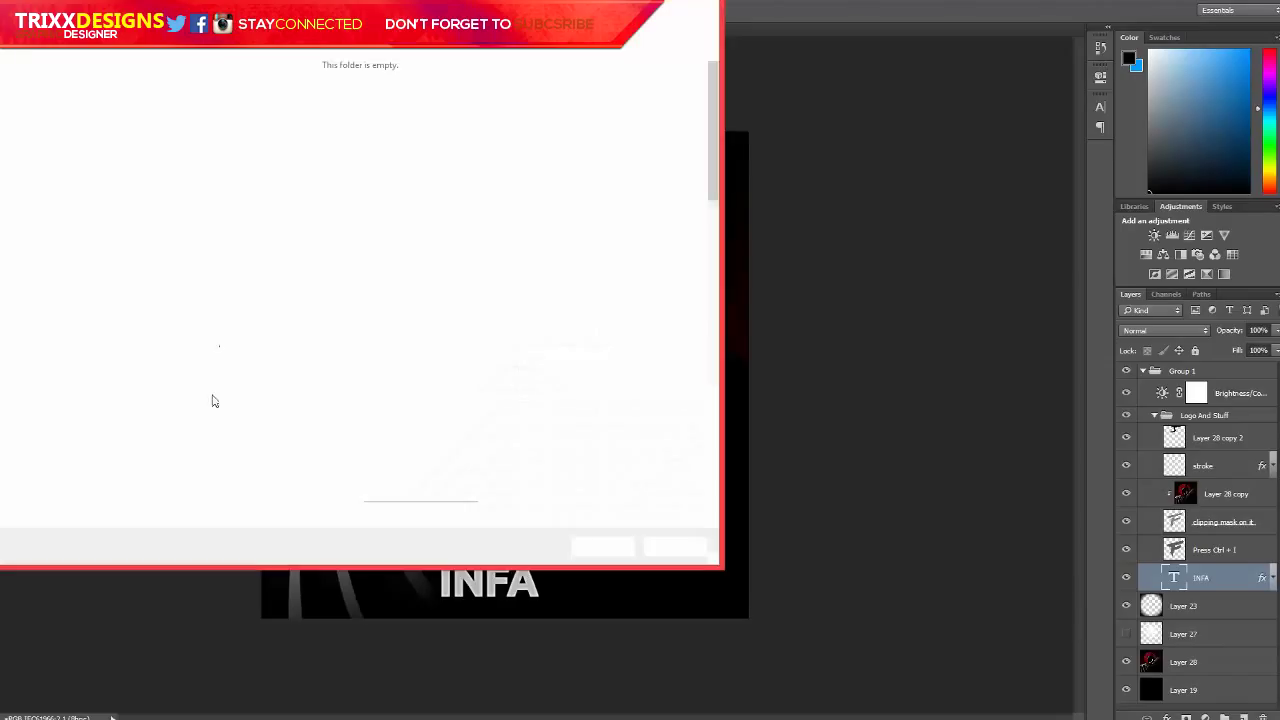
pyautogui.click(216, 432)
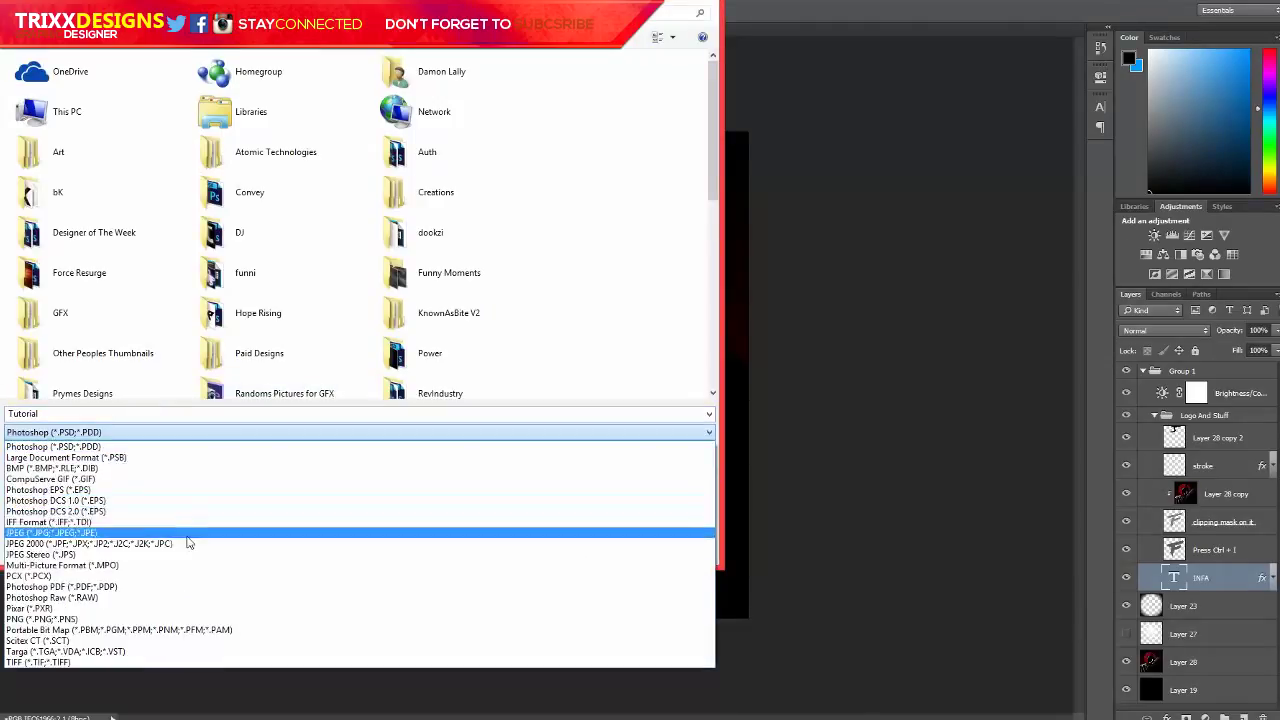
pyautogui.click(188, 533)
pyautogui.click(600, 544)
pyautogui.press('Return')
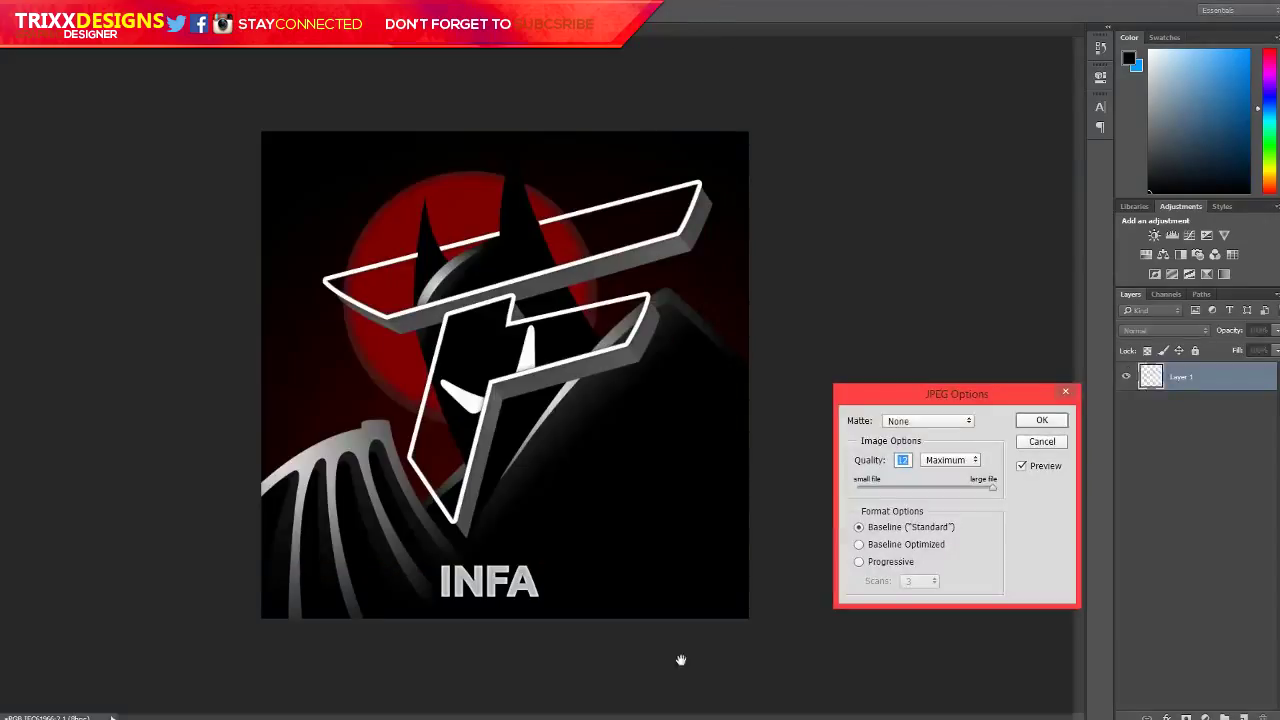
# Open the Tutorial JPEG from the Desktop in Magic Bullet Looks and enlarge it to fit the preview
pyautogui.hotkey('ctrl', 'f')
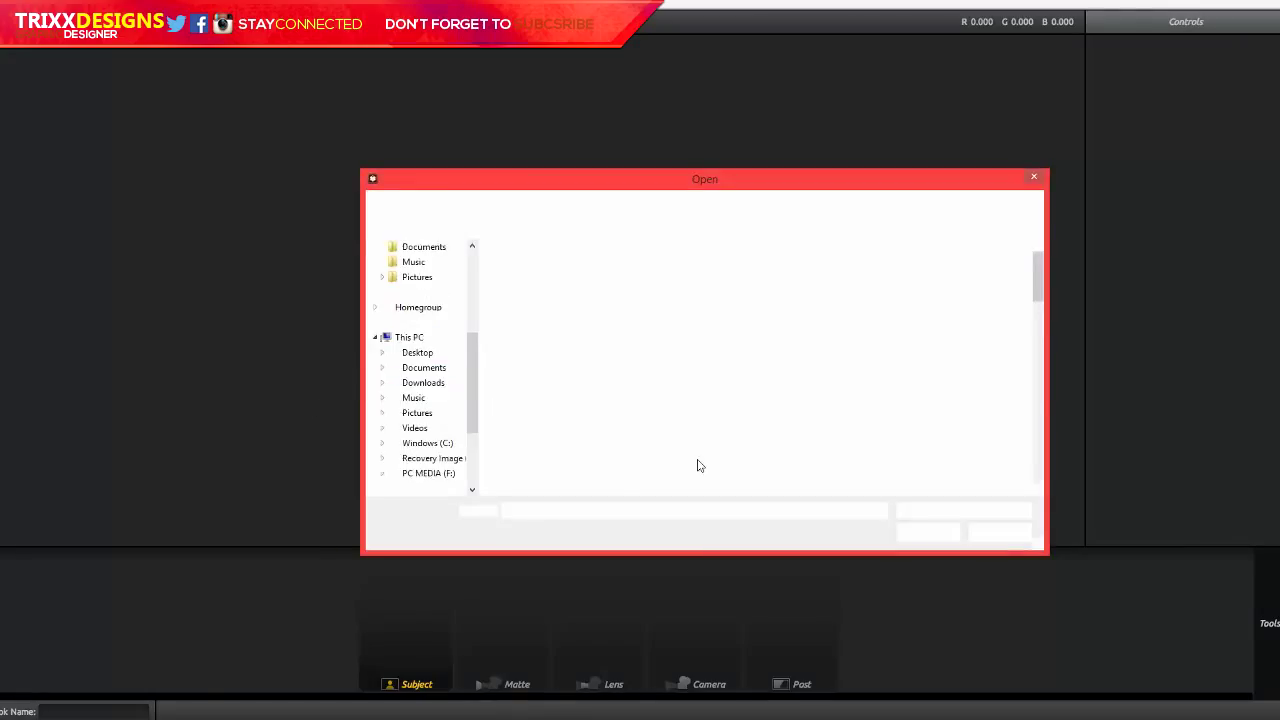
pyautogui.scroll(-4, 697, 463)
pyautogui.doubleClick(697, 466)
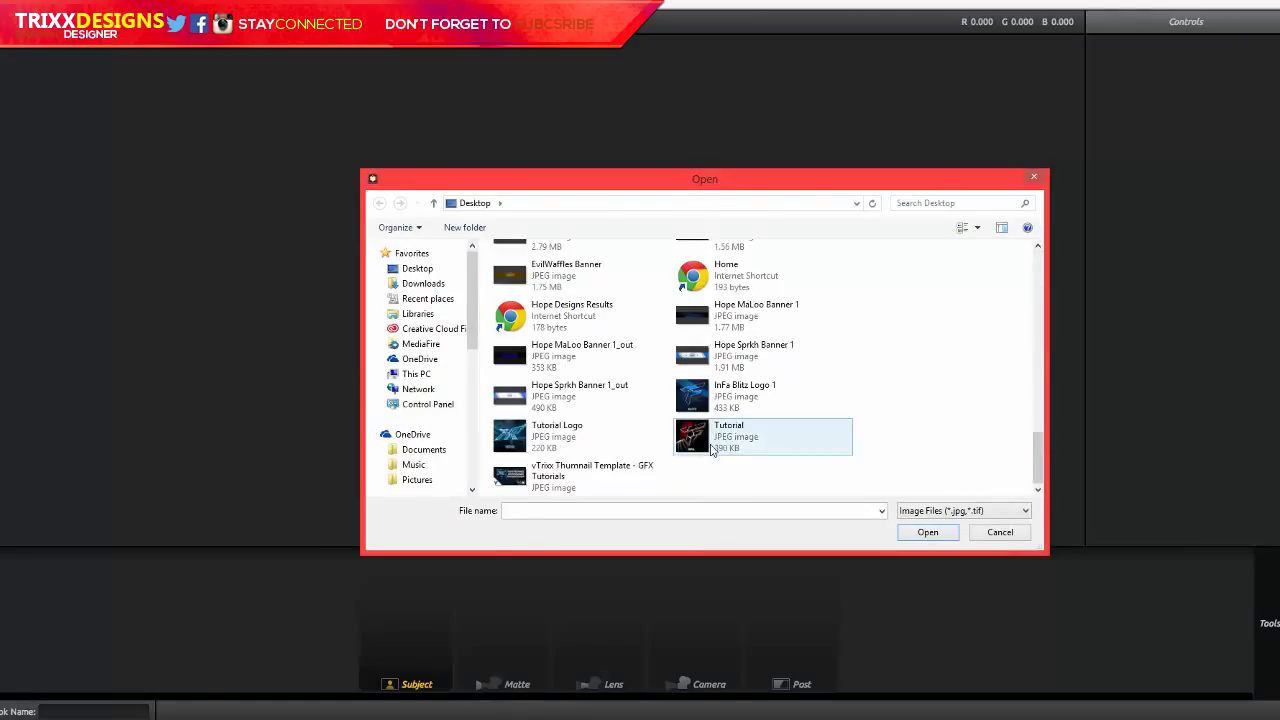
pyautogui.doubleClick(699, 452)
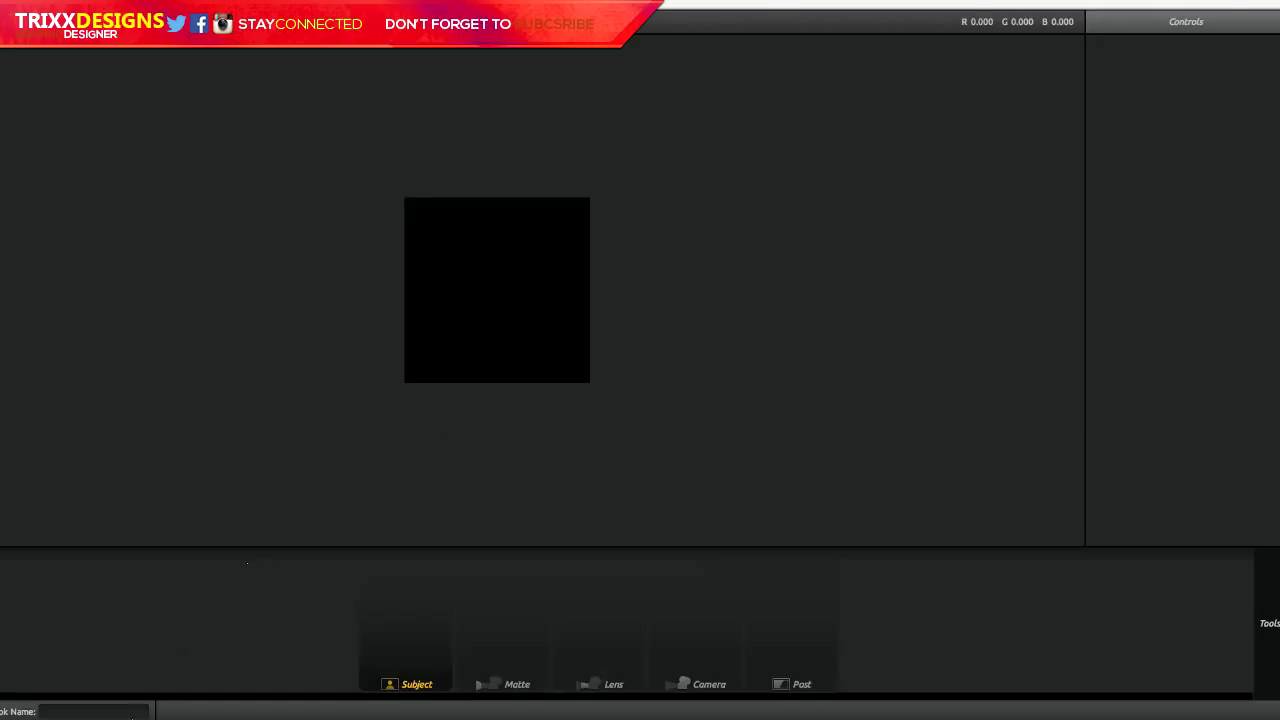
pyautogui.click(350, 715)
pyautogui.click(350, 715)
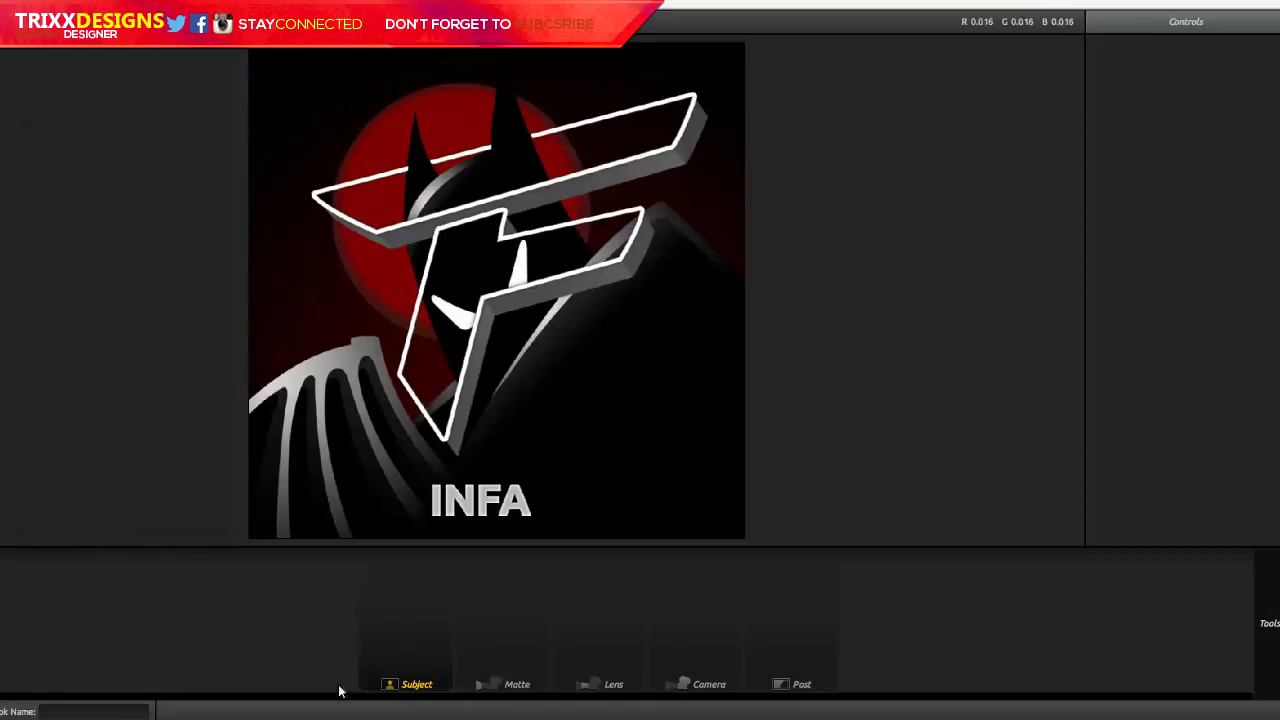
# Add an Exposure tool to the Subject stage and raise its exposure to brighten the picture
pyautogui.click(600, 643)
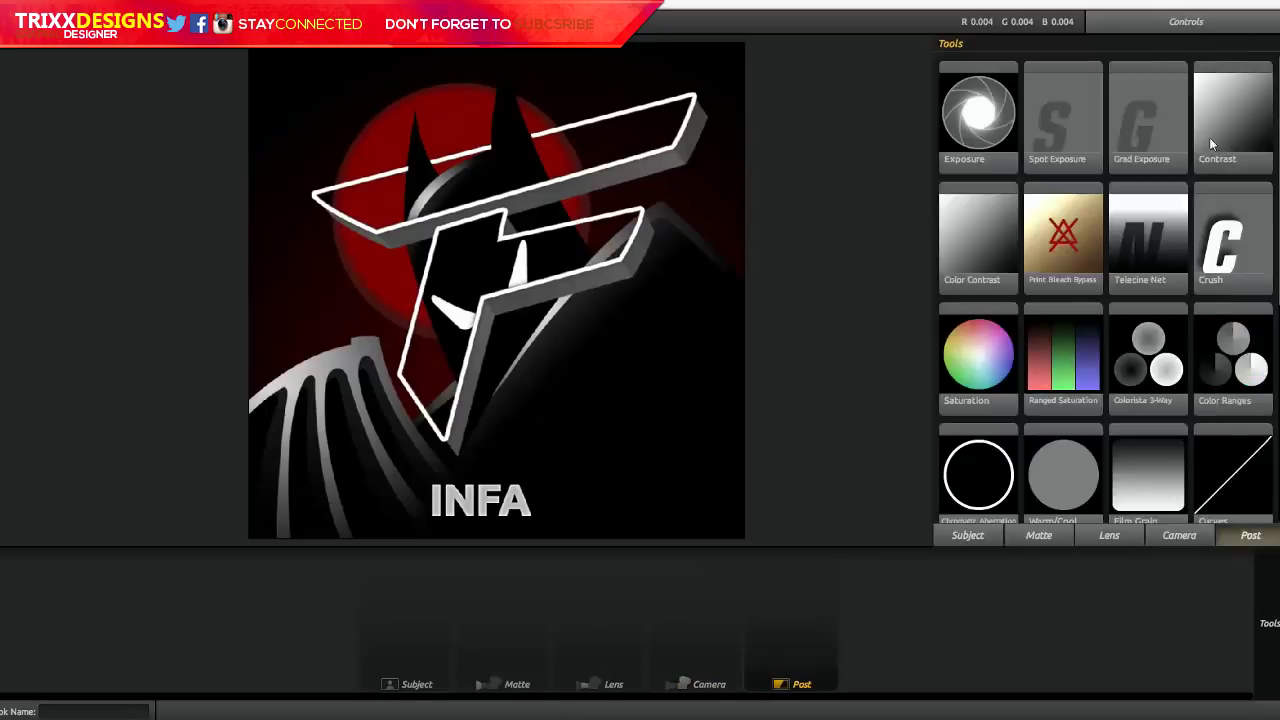
pyautogui.click(401, 634)
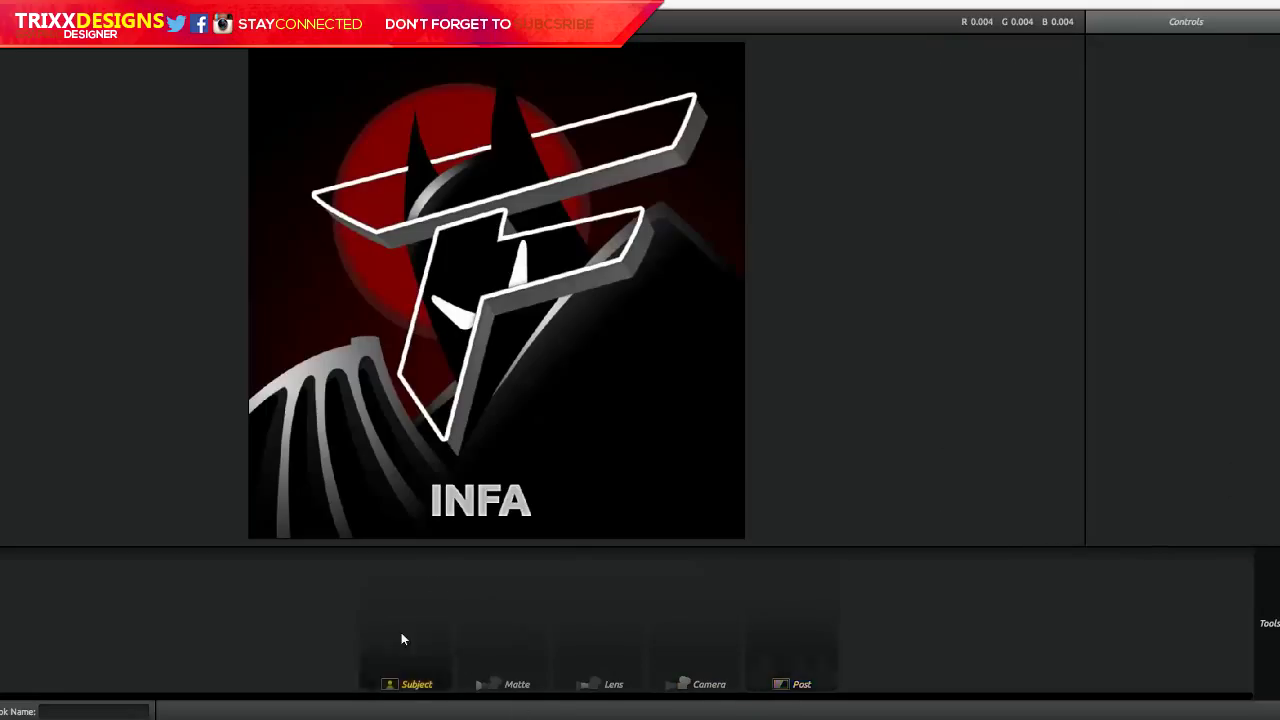
pyautogui.moveTo(1160, 170)
pyautogui.moveTo(978, 112); pyautogui.dragTo(400, 615)
pyautogui.moveTo(1241, 83); pyautogui.dragTo(1262, 83)
# Add a Chromatic Aberration tool to the Subject stage next to Exposure
pyautogui.moveTo(1268, 622)
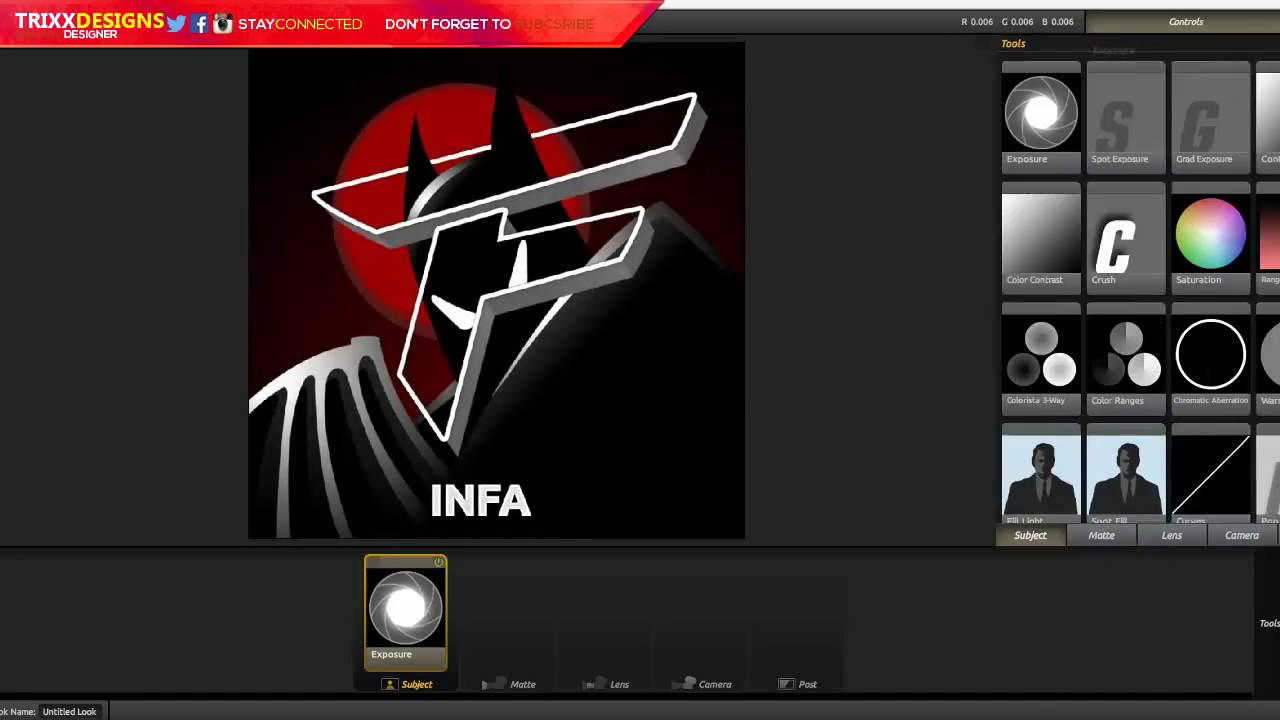
pyautogui.moveTo(1175, 375); pyautogui.dragTo(450, 605)
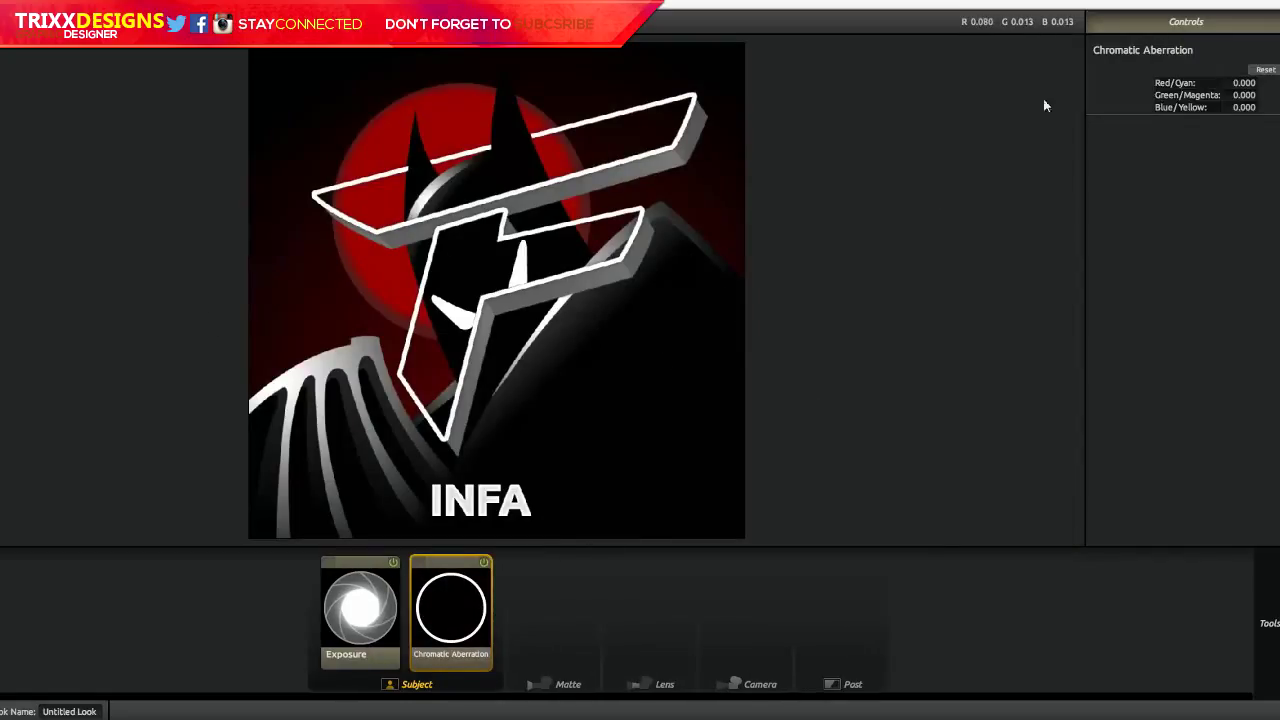